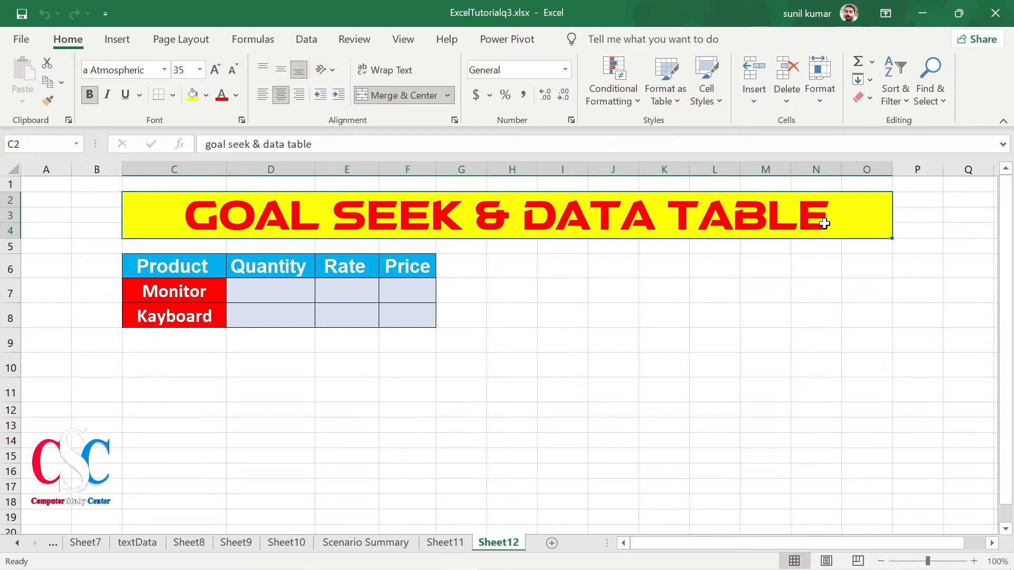
pyautogui.click(308, 39)
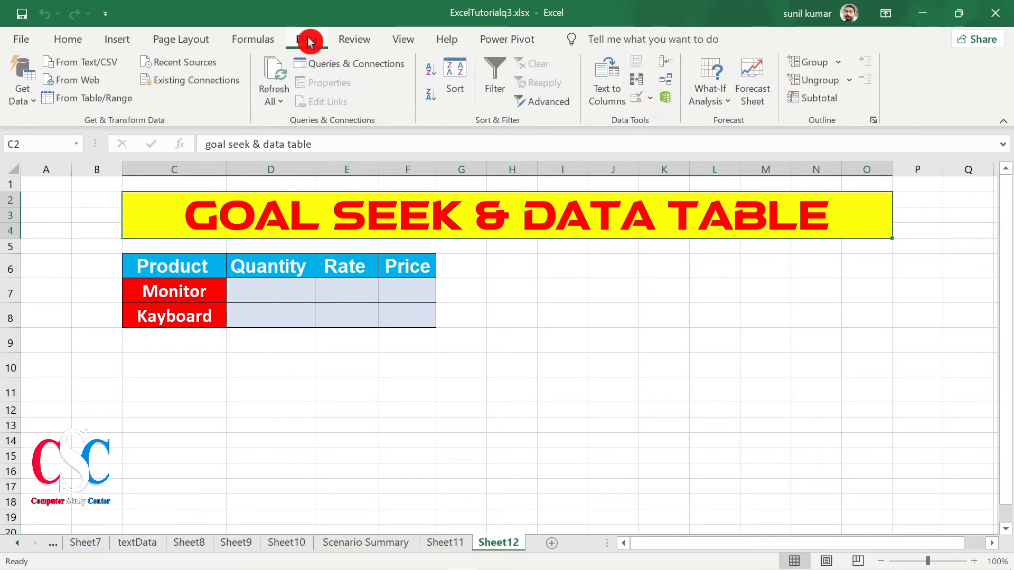
pyautogui.click(720, 100)
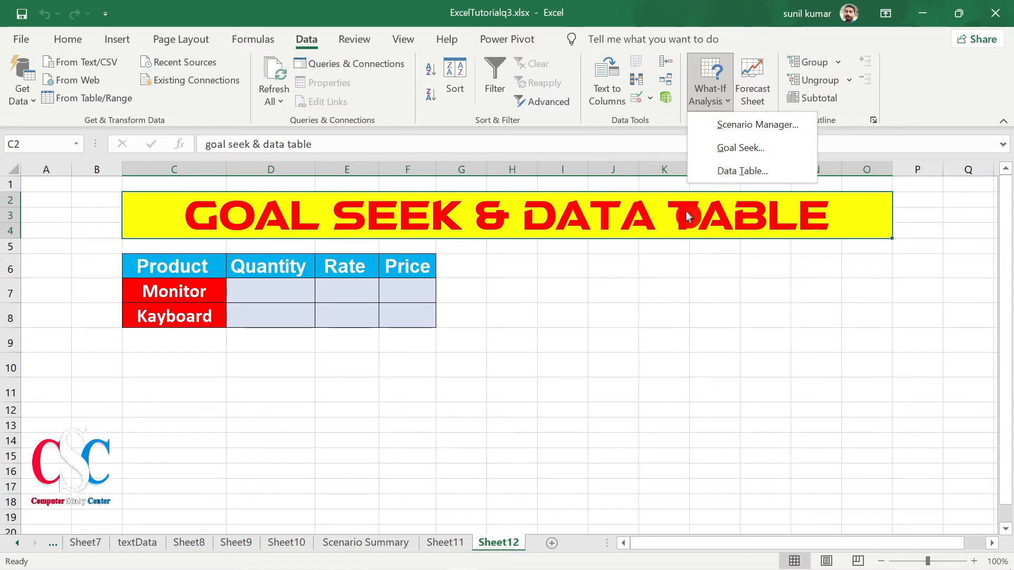
pyautogui.click(577, 295)
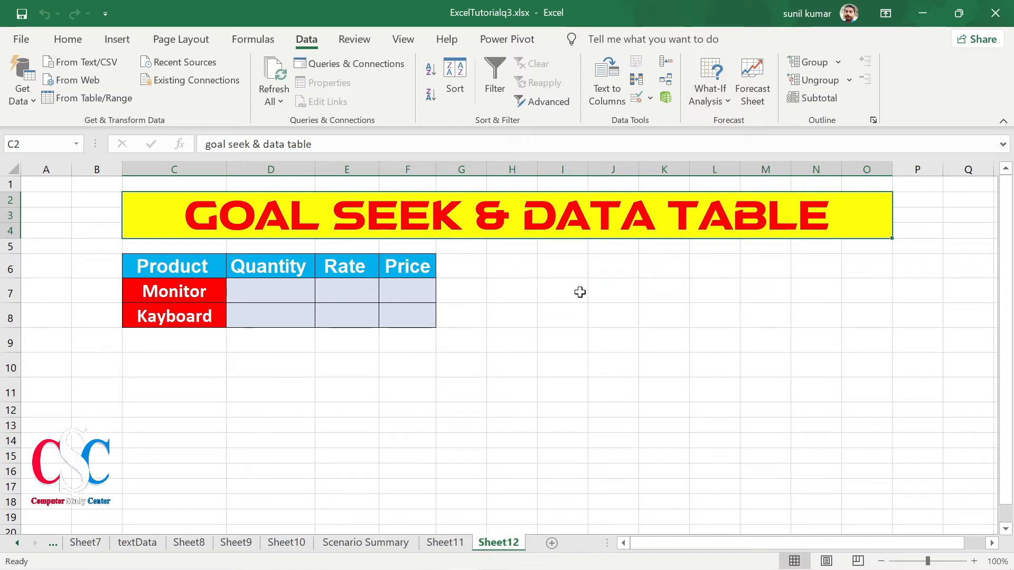
pyautogui.moveTo(144, 257); pyautogui.dragTo(398, 312)
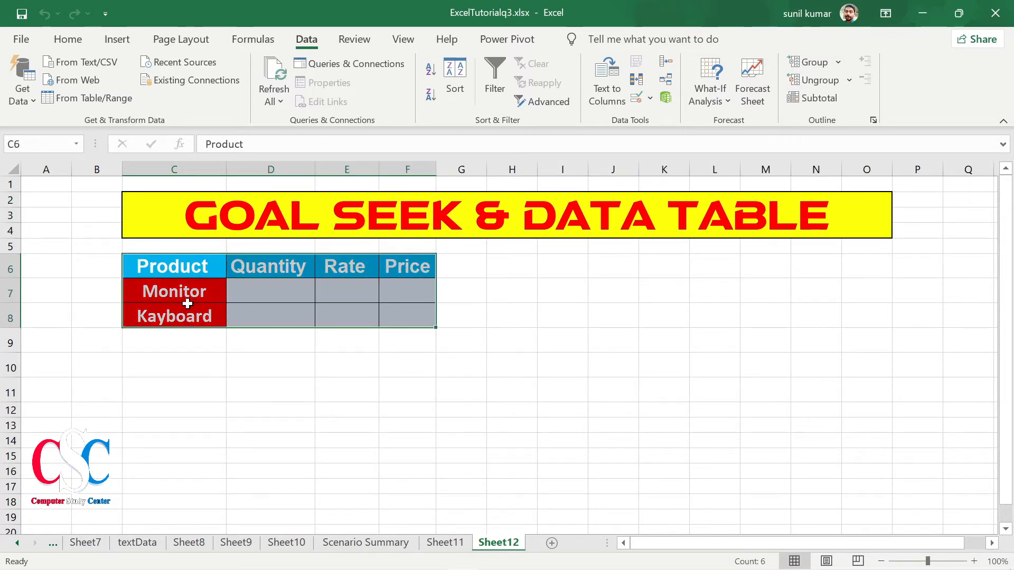
pyautogui.click(160, 296)
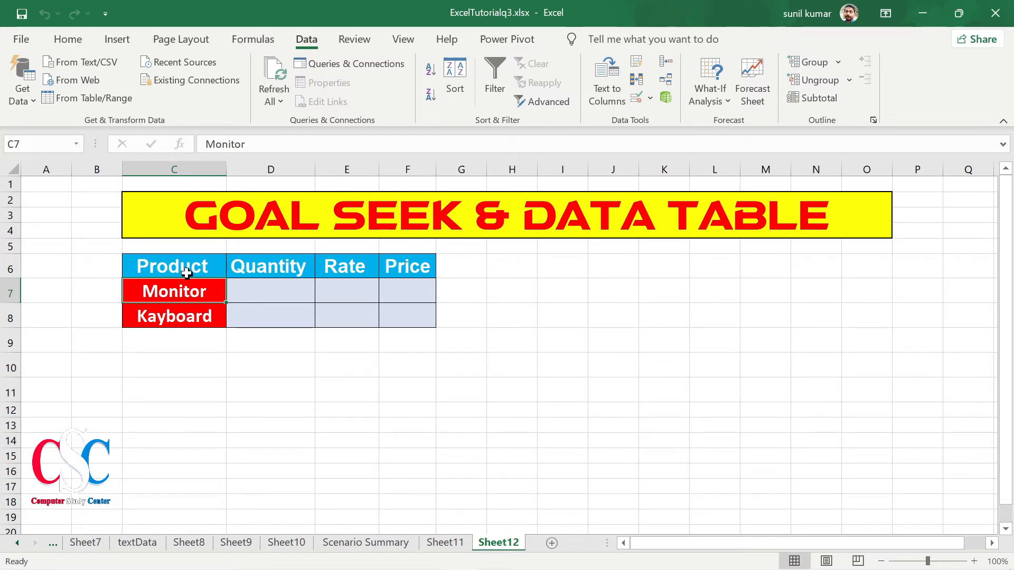
# Enter a quantity of 5 and a rate of 50000 for the Monitor.
pyautogui.click(272, 289)
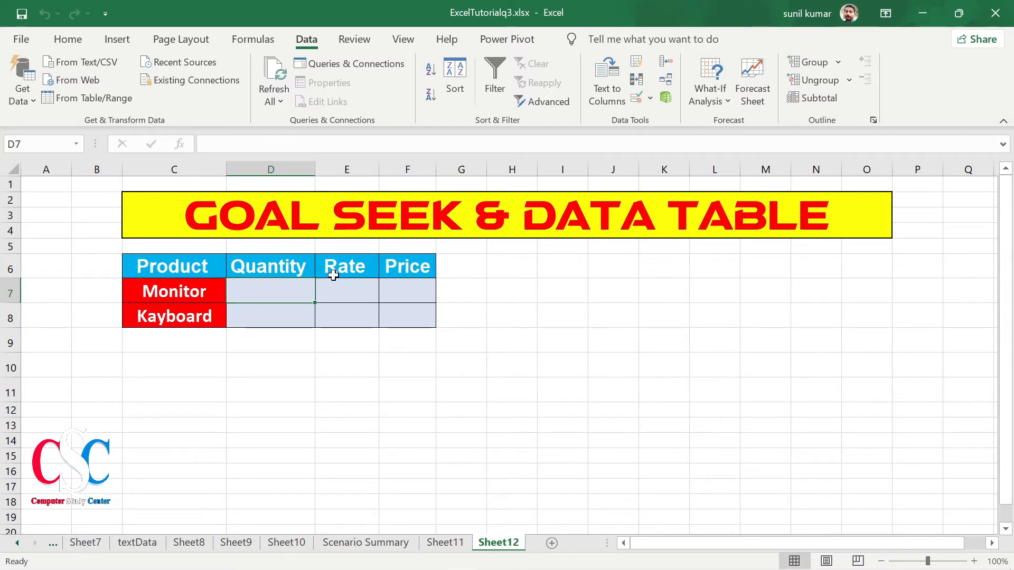
pyautogui.write('5')
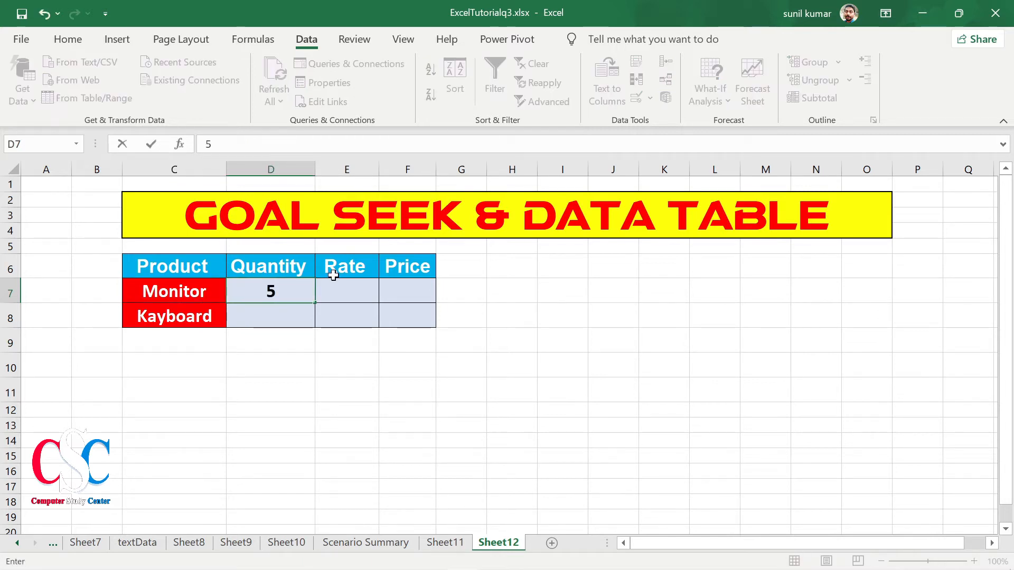
pyautogui.press('Tab')
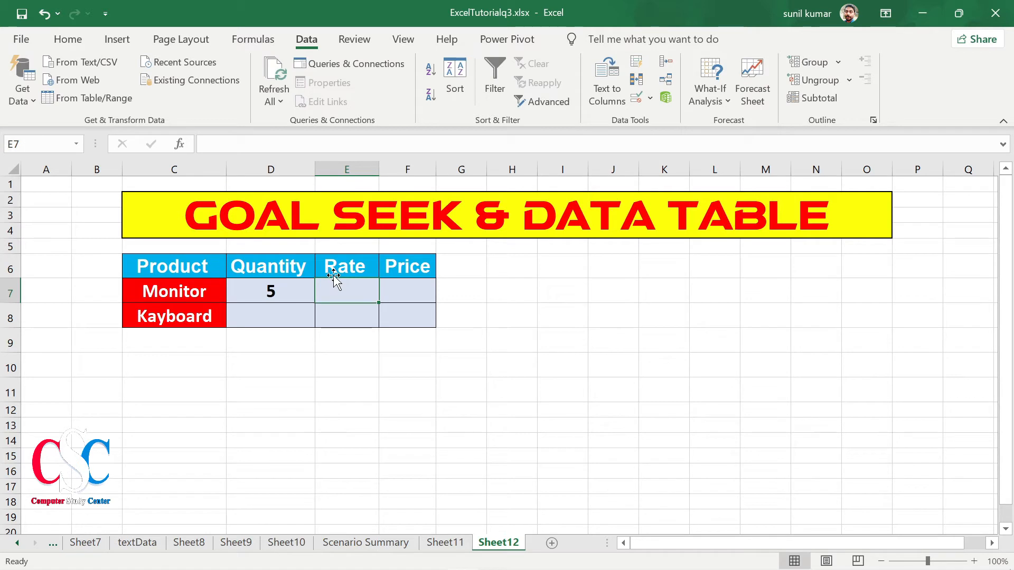
pyautogui.write('5')
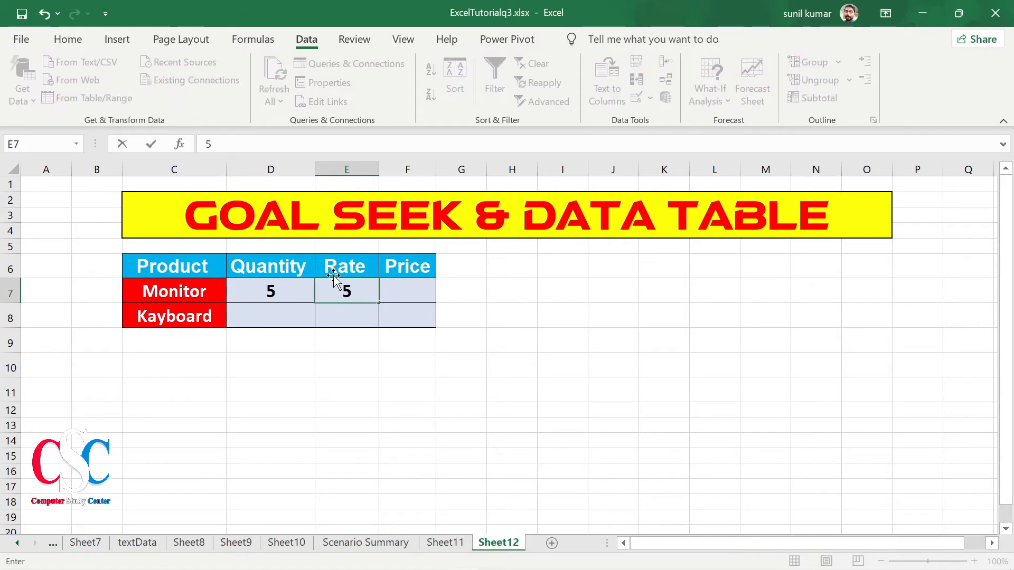
pyautogui.write('0000')
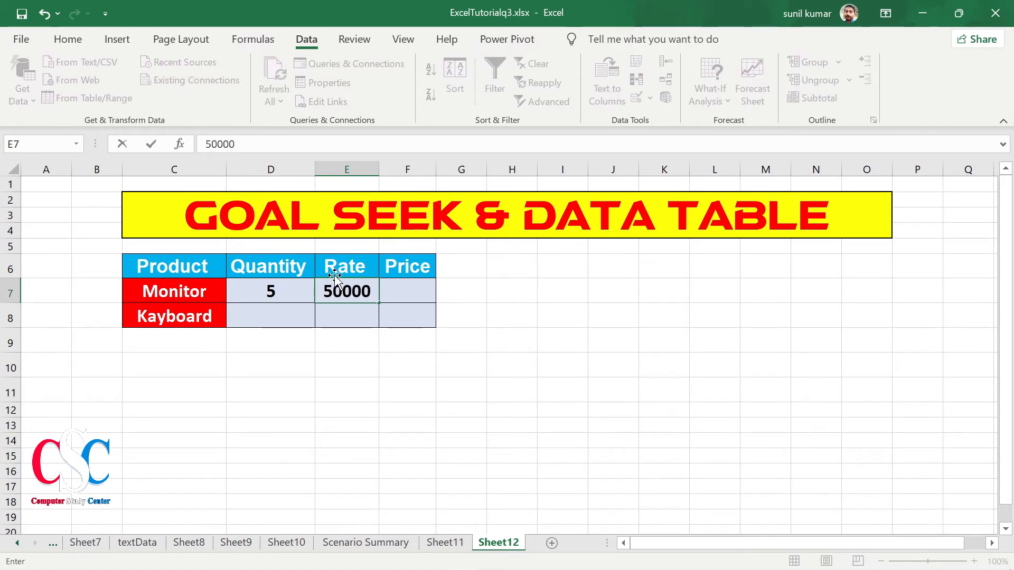
# Calculate the Monitor's price in F7 with the formula =D7*E7 and widen the Price column to fit the full number.
pyautogui.click(403, 291)
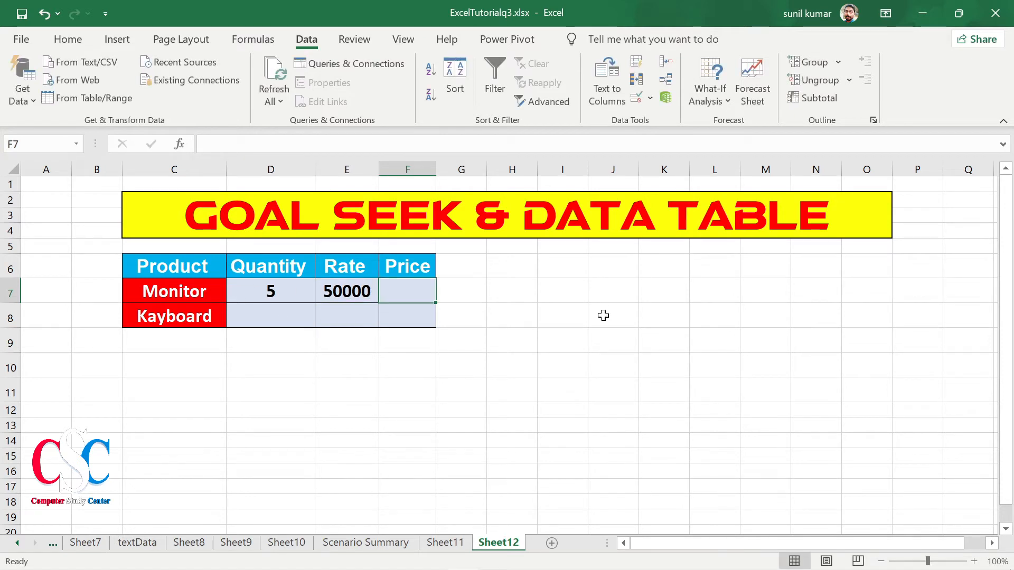
pyautogui.write('=')
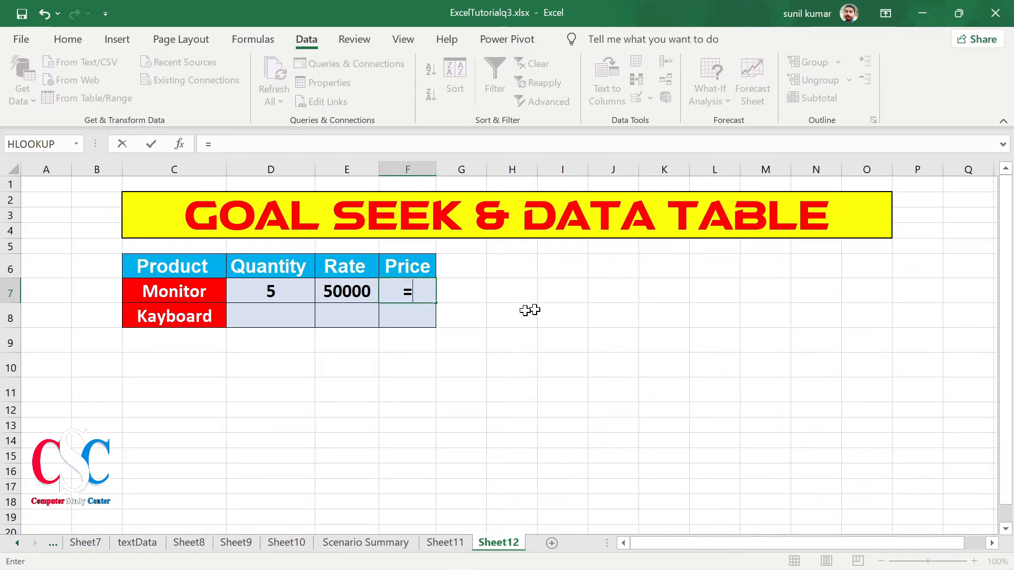
pyautogui.click(258, 290)
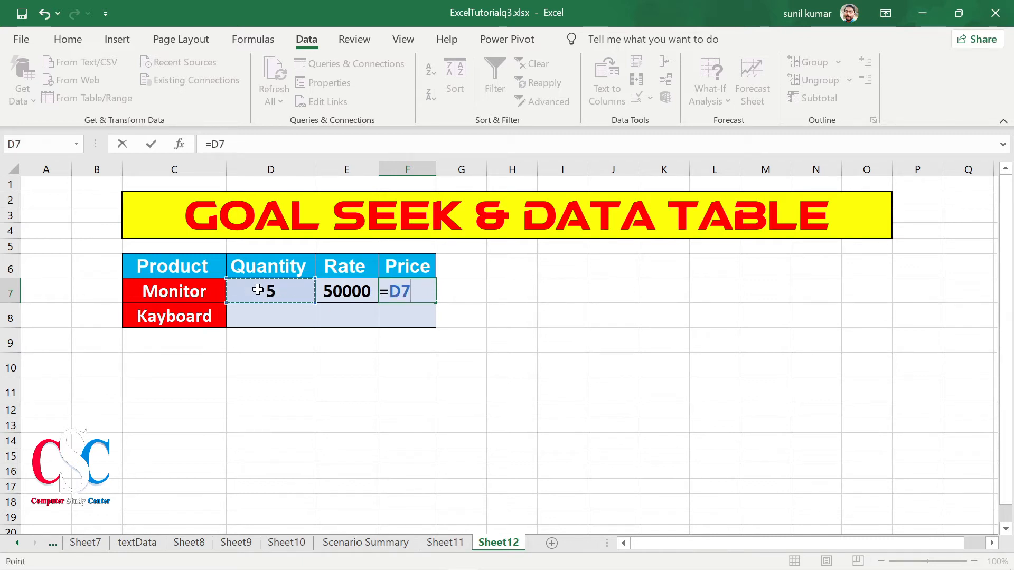
pyautogui.write('*')
pyautogui.click(350, 289)
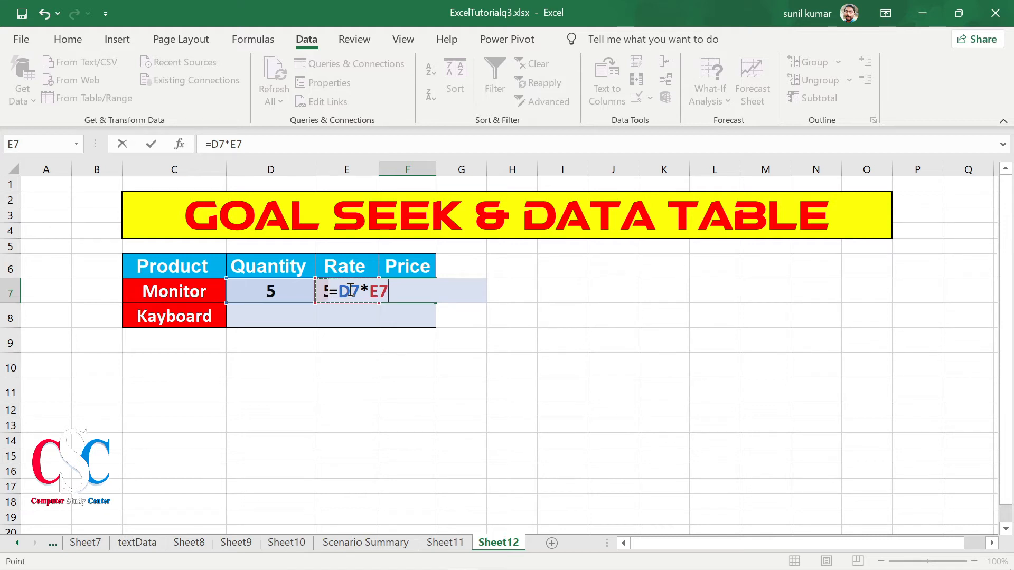
pyautogui.press('Return')
pyautogui.click(406, 294)
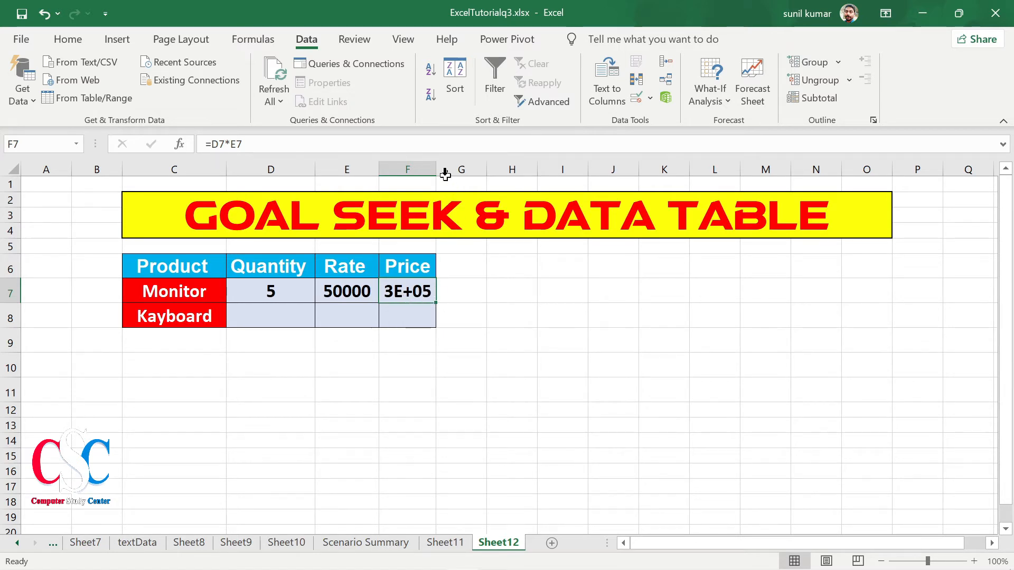
pyautogui.moveTo(436, 169); pyautogui.dragTo(480, 166)
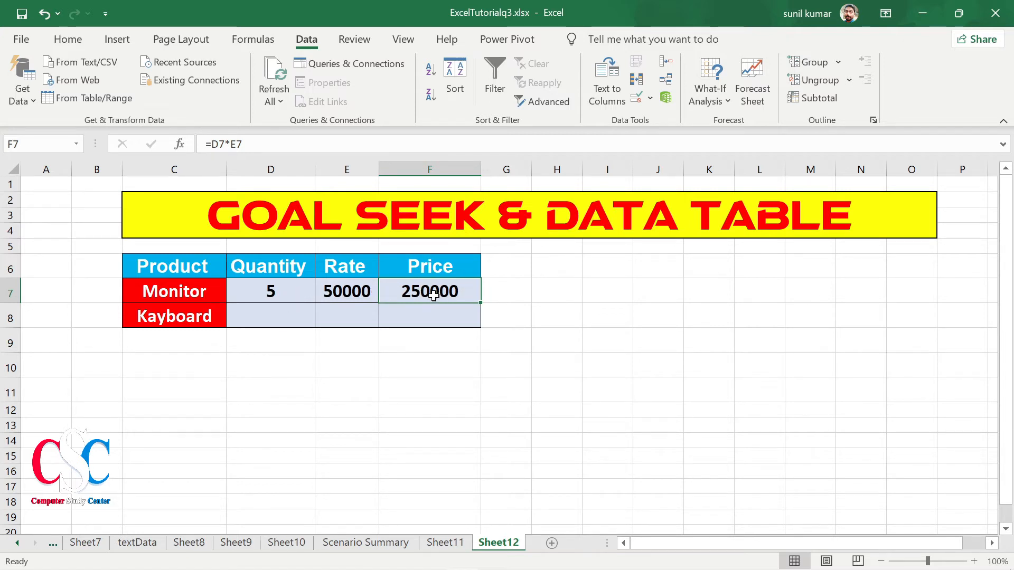
# Run Goal Seek to bring the Monitor's price in F7 to 300000 by changing the quantity cell D7.
pyautogui.click(483, 68)
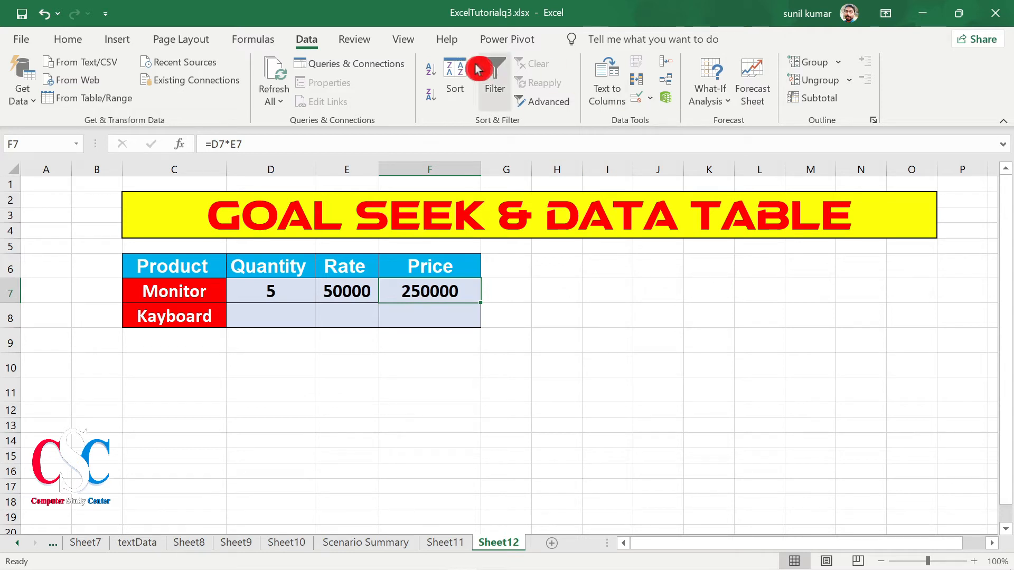
pyautogui.click(721, 100)
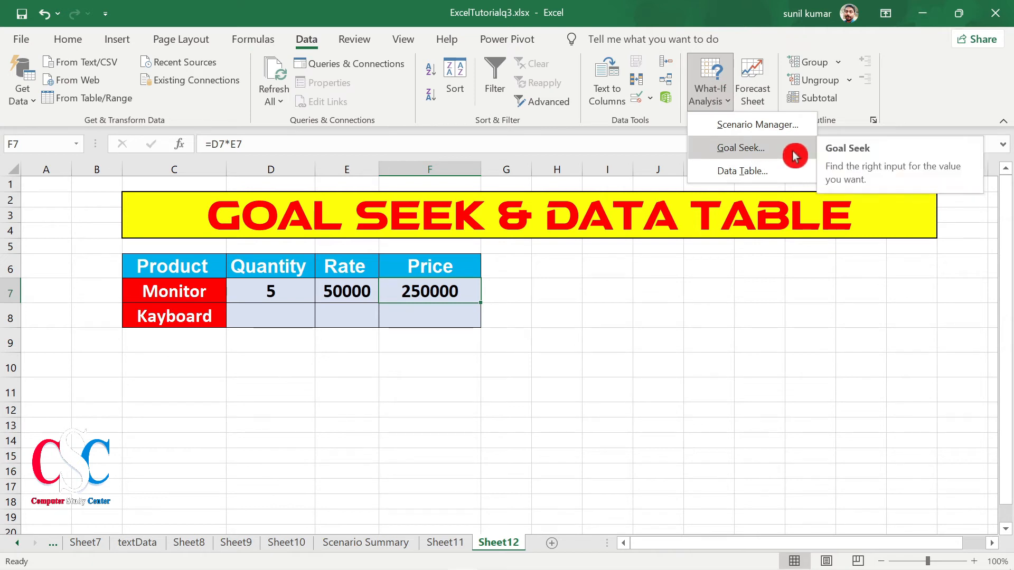
pyautogui.click(776, 154)
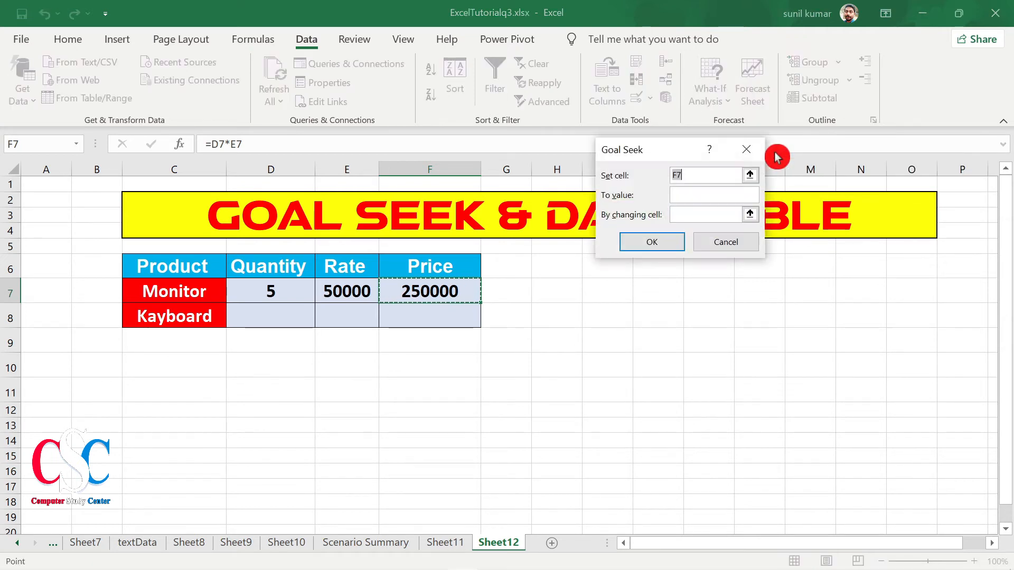
pyautogui.moveTo(682, 151); pyautogui.dragTo(653, 231)
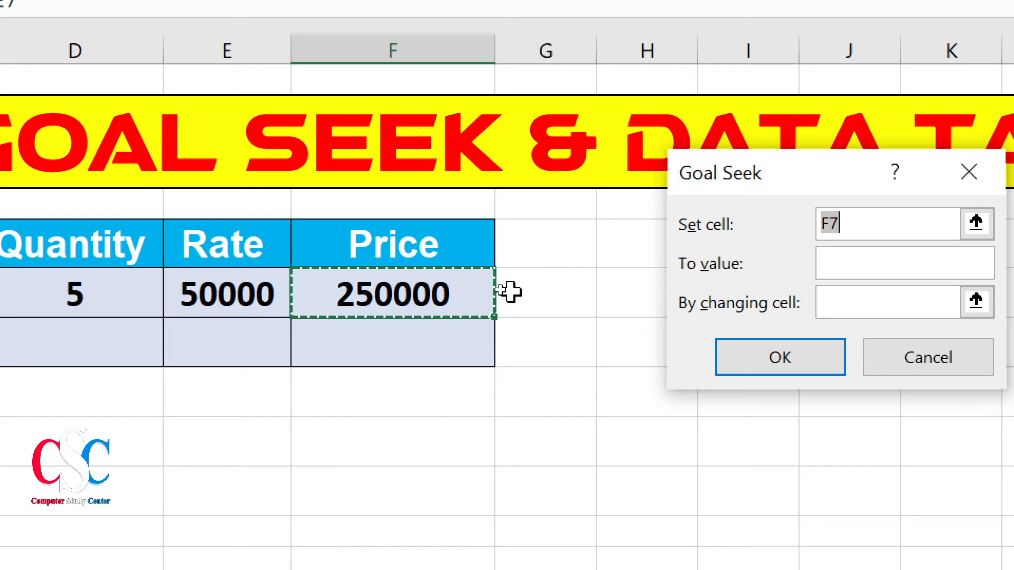
pyautogui.click(846, 263)
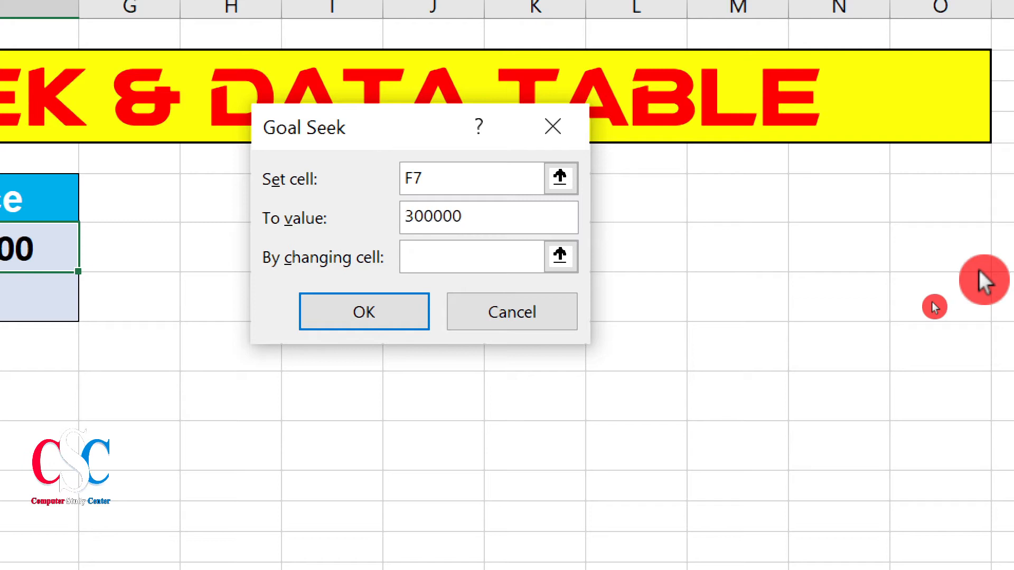
pyautogui.click(457, 257)
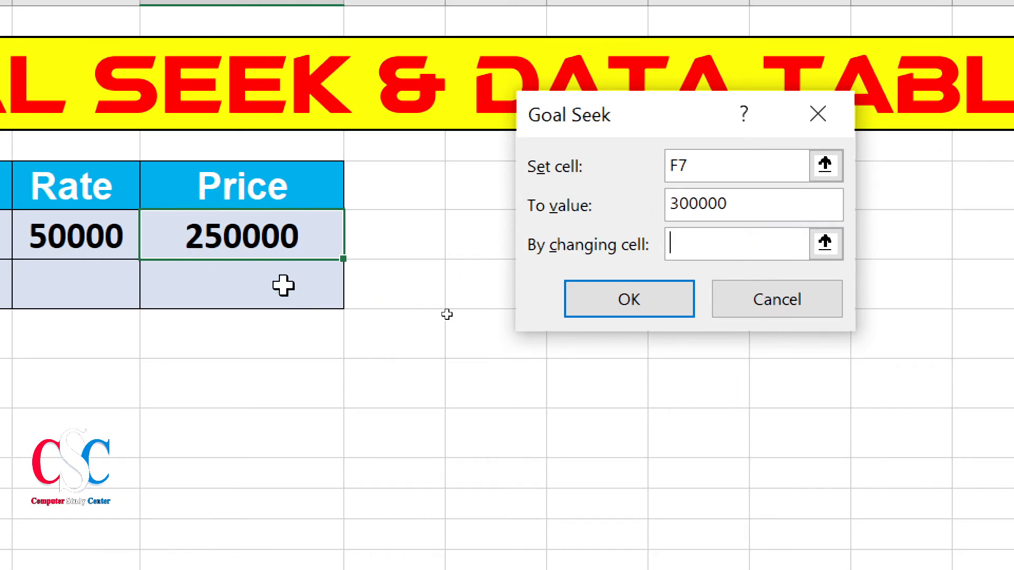
pyautogui.click(660, 237)
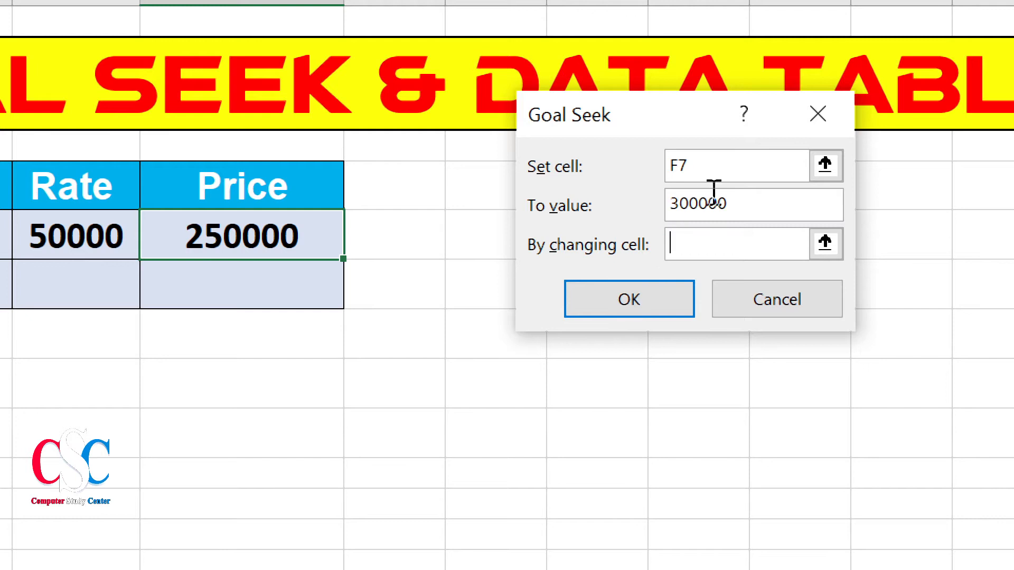
pyautogui.click(619, 215)
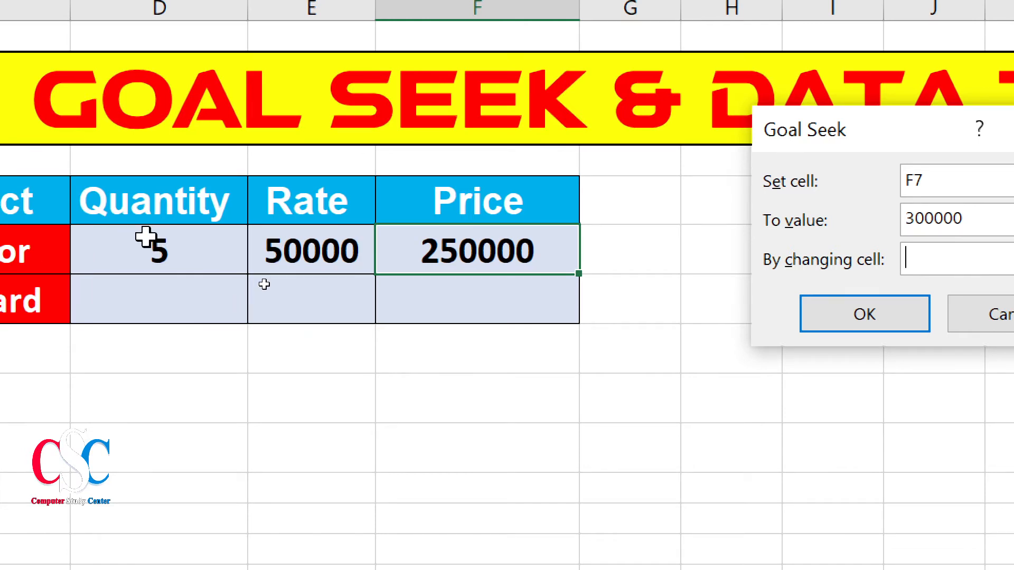
pyautogui.click(146, 238)
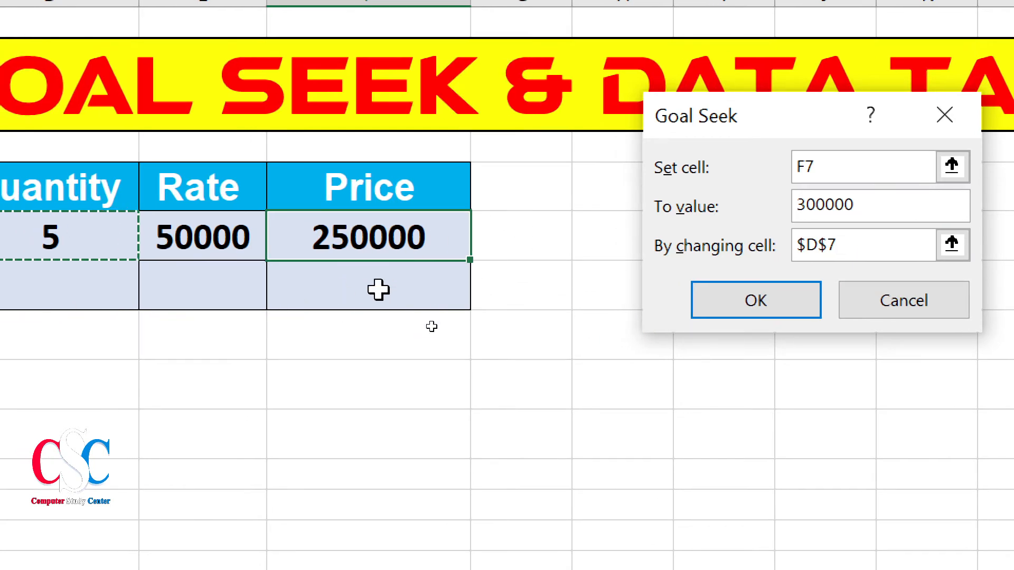
pyautogui.click(777, 300)
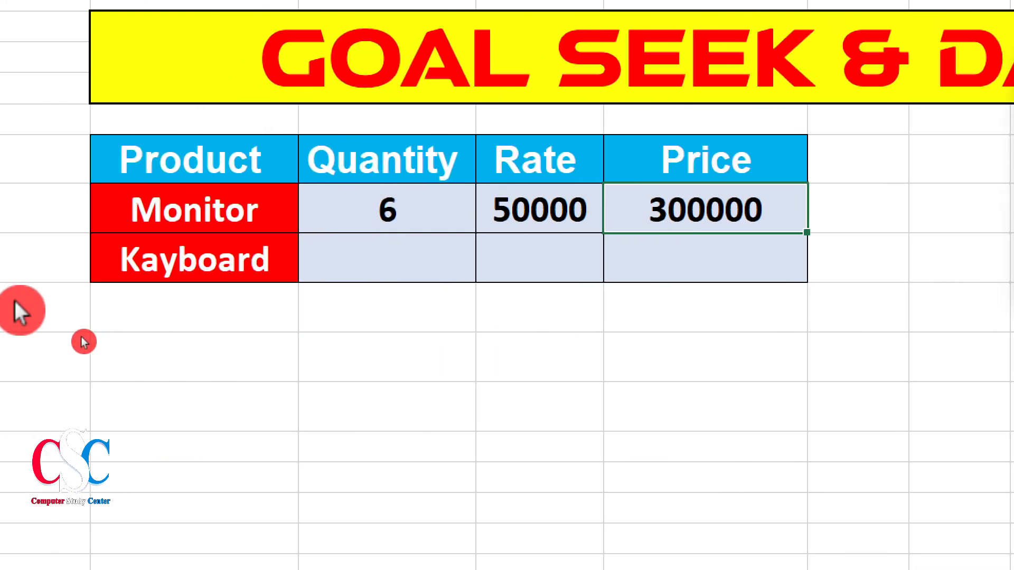
# Enter quantity 2 and rate 250 for the Kayboard, and fill the price formula down into F8.
pyautogui.click(411, 256)
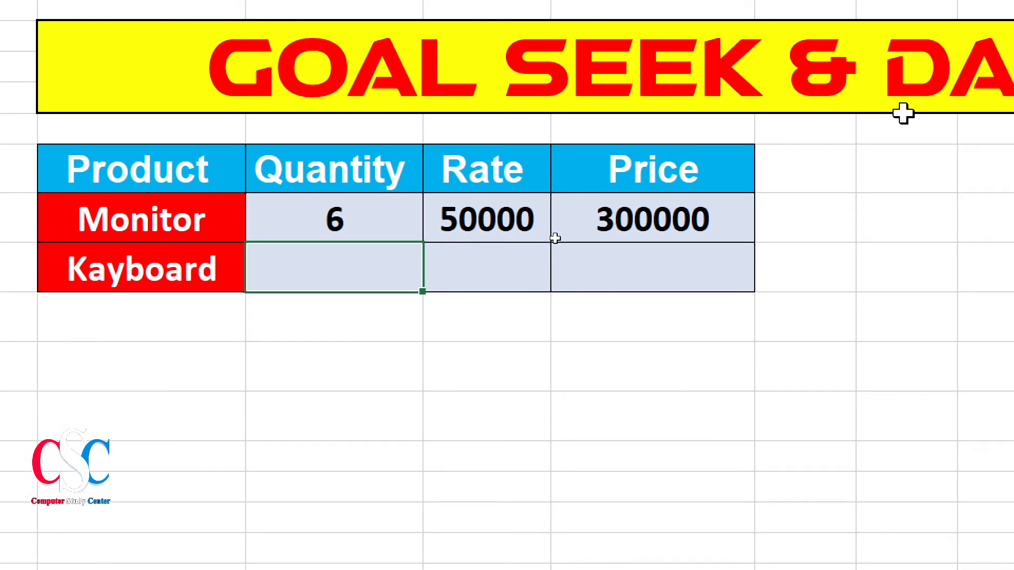
pyautogui.write('2')
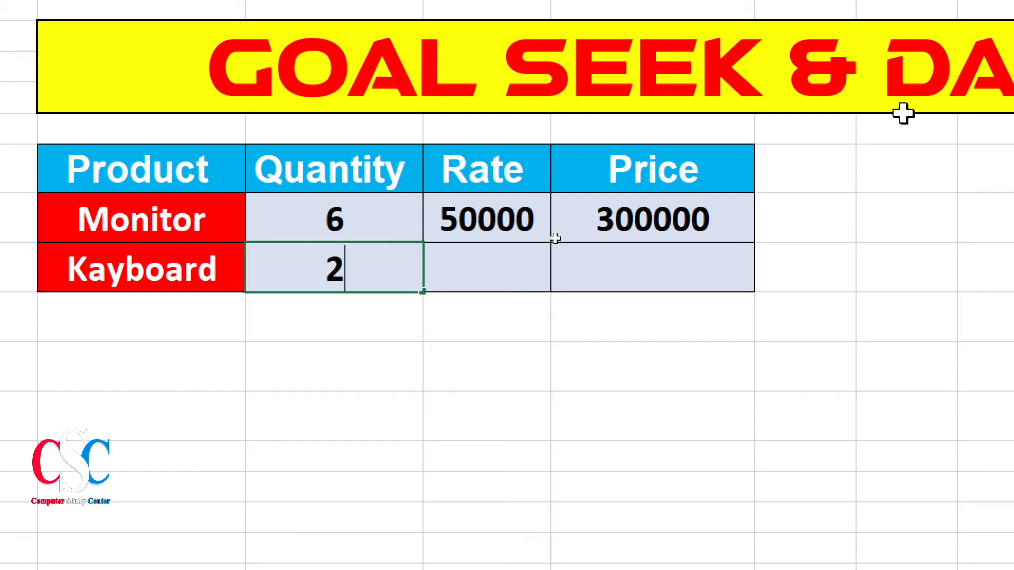
pyautogui.press('Tab')
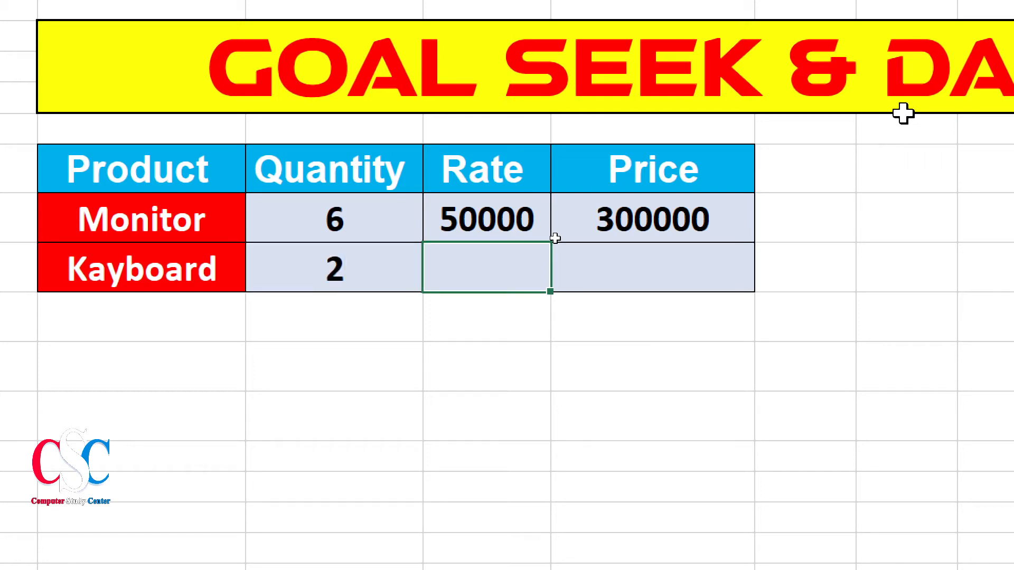
pyautogui.write('250')
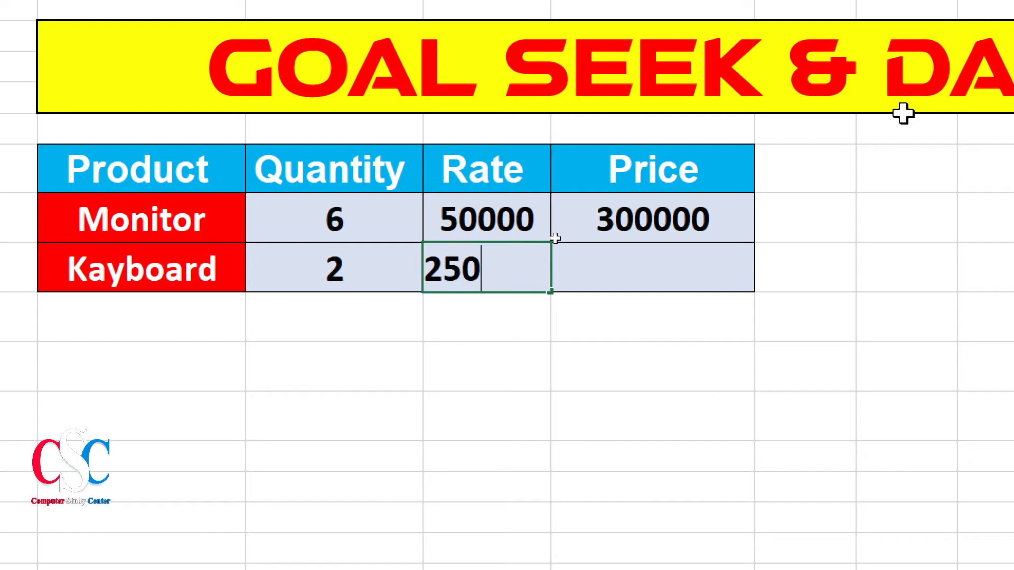
pyautogui.press('Tab')
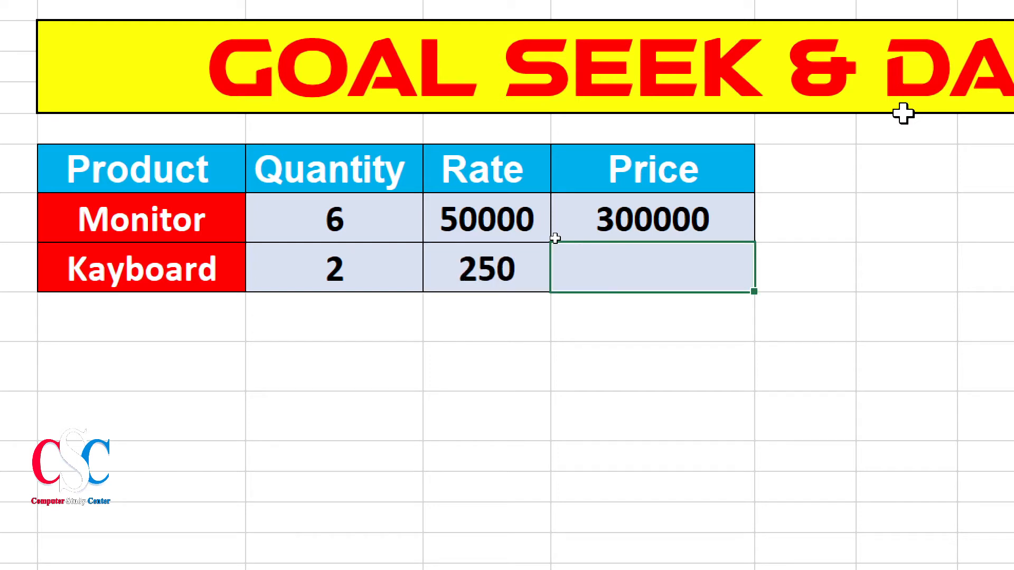
pyautogui.hotkey('ctrl', 'd')
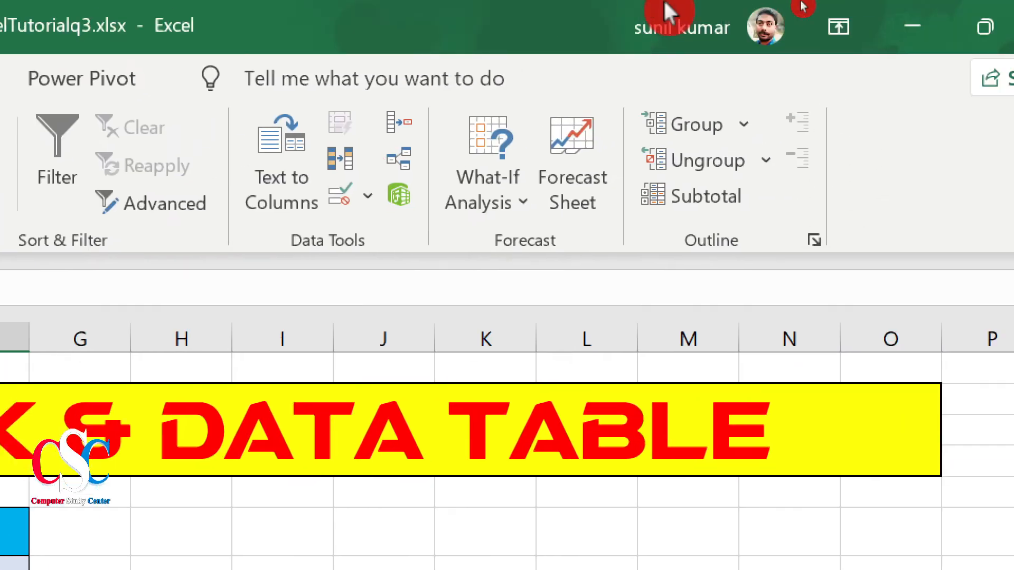
# Run Goal Seek to bring the Kayboard's price in F8 to 5000 by changing quantity cell D8, and discard the result.
pyautogui.click(515, 195)
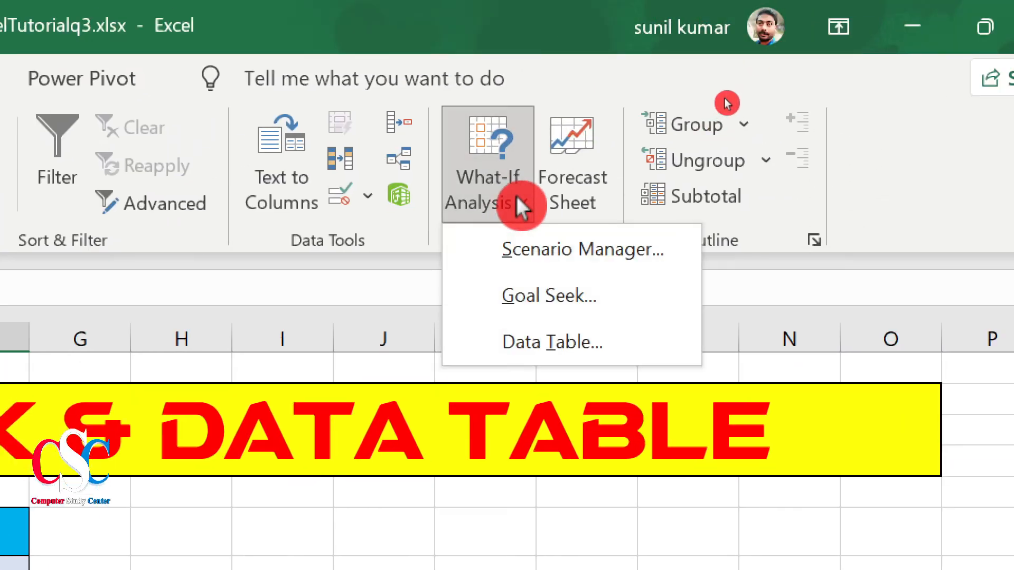
pyautogui.click(540, 298)
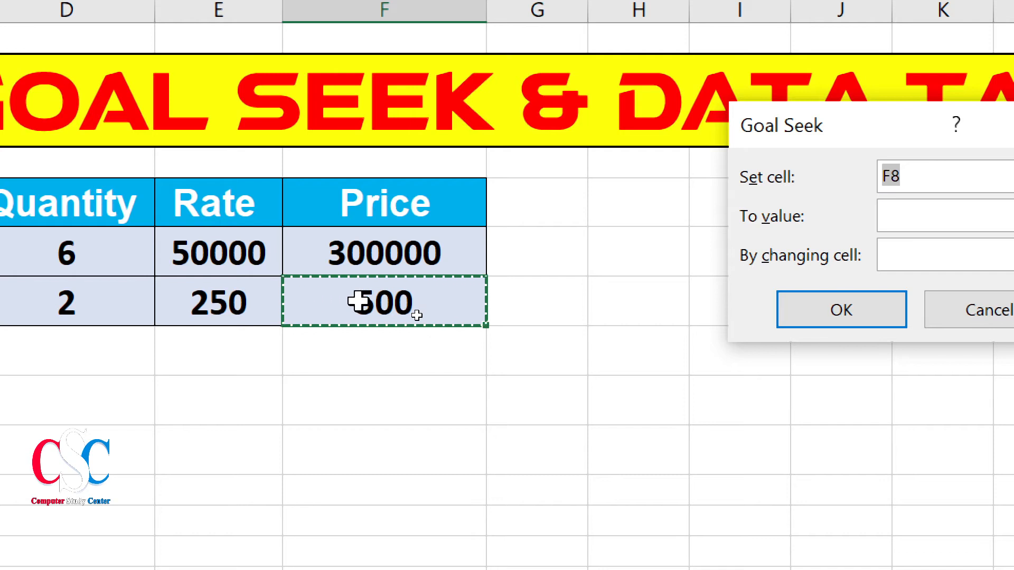
pyautogui.click(933, 217)
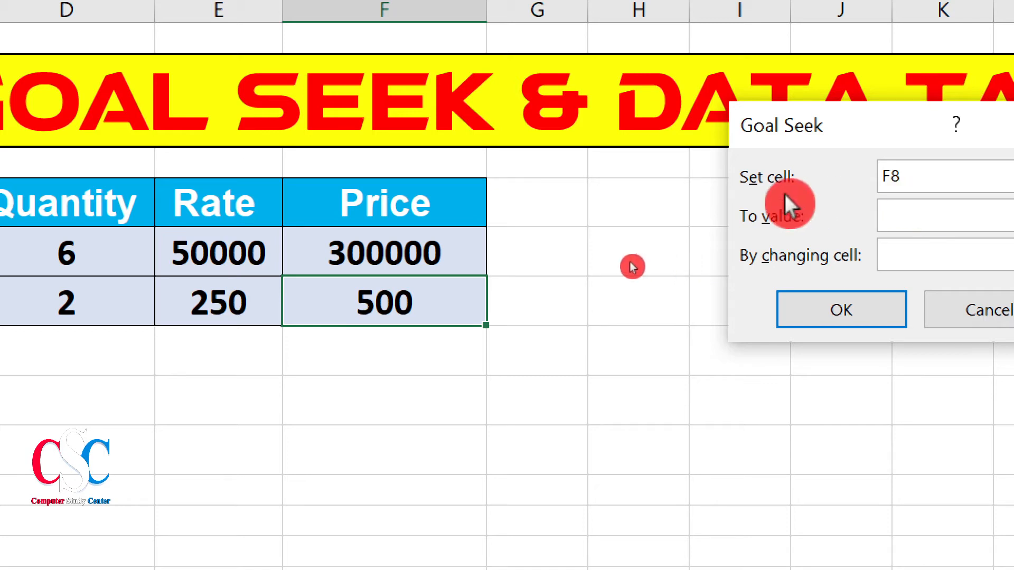
pyautogui.click(934, 166)
pyautogui.click(918, 217)
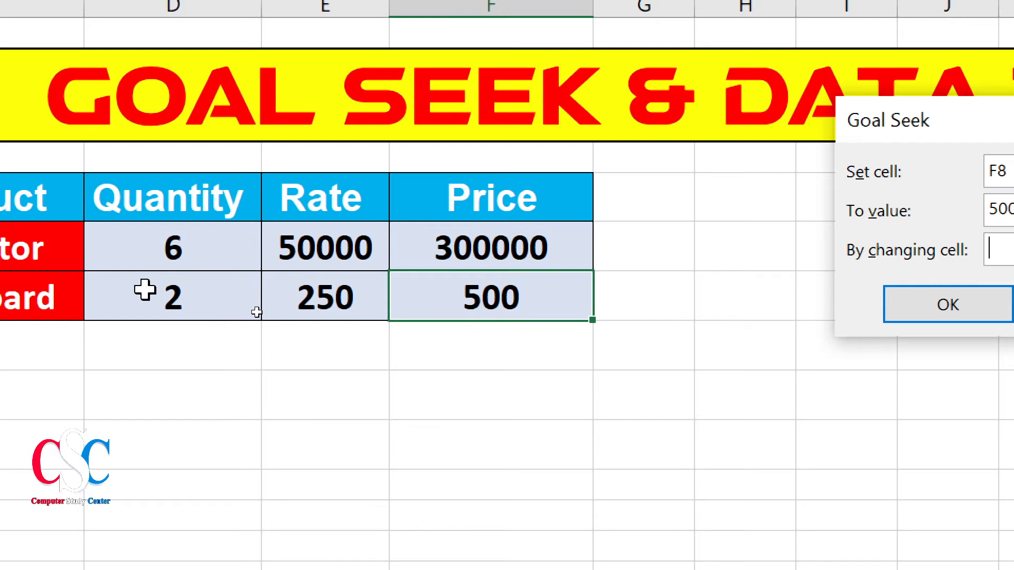
pyautogui.click(145, 290)
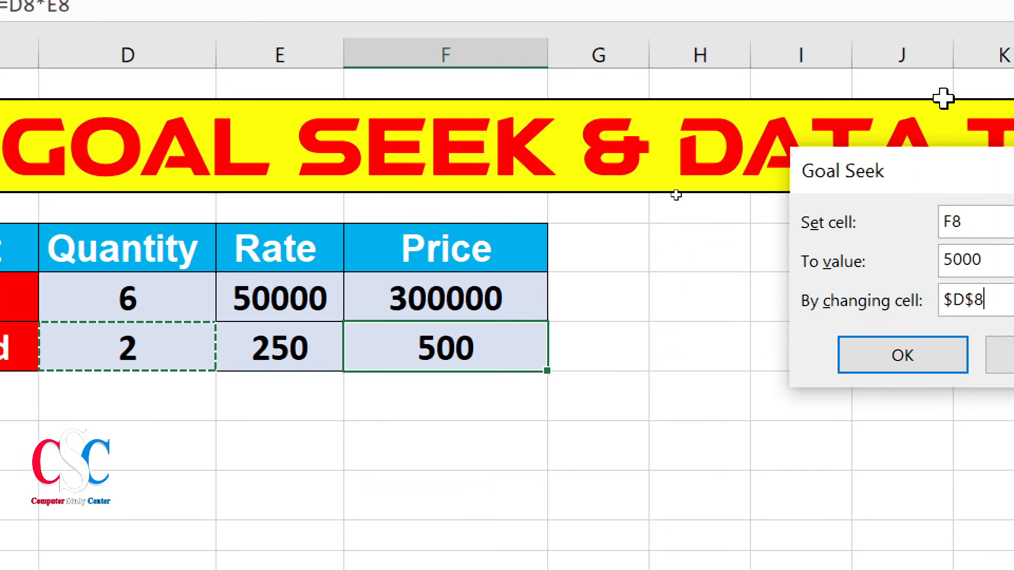
pyautogui.moveTo(939, 149); pyautogui.dragTo(709, 170)
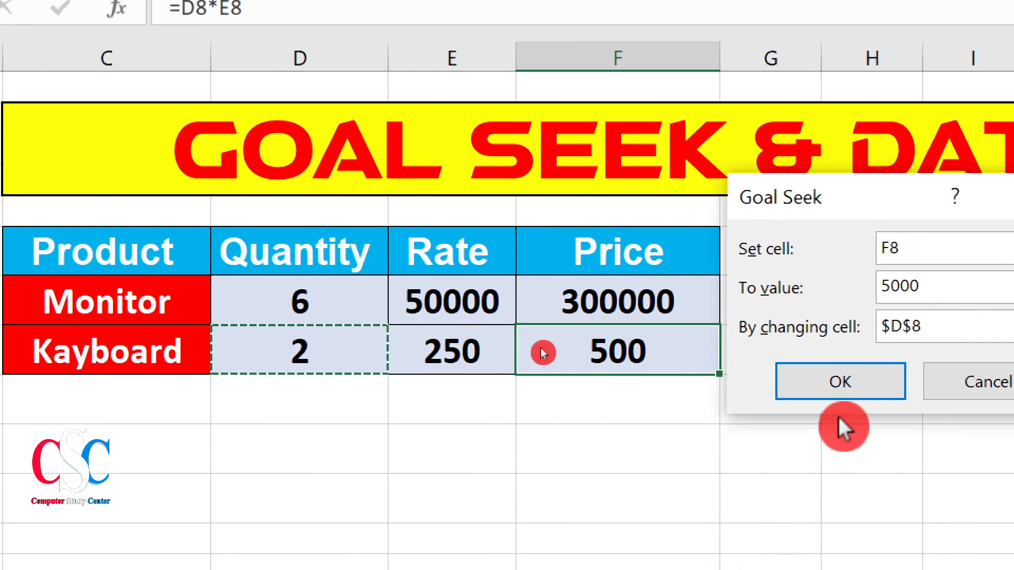
pyautogui.click(860, 376)
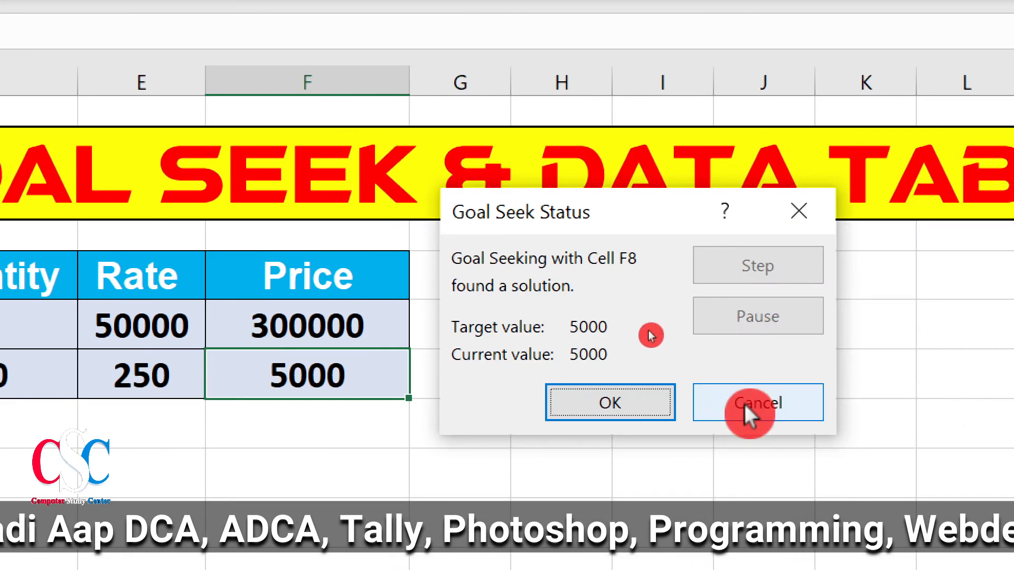
pyautogui.click(743, 404)
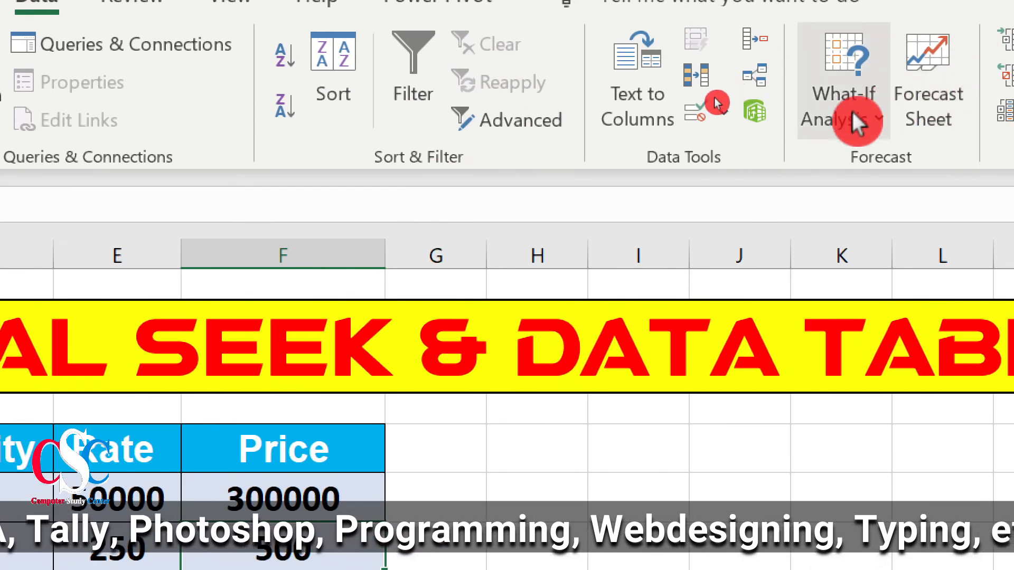
# Run Goal Seek to bring the Kayboard's price in F8 to 5000 by changing rate cell E8, and discard the result.
pyautogui.click(853, 113)
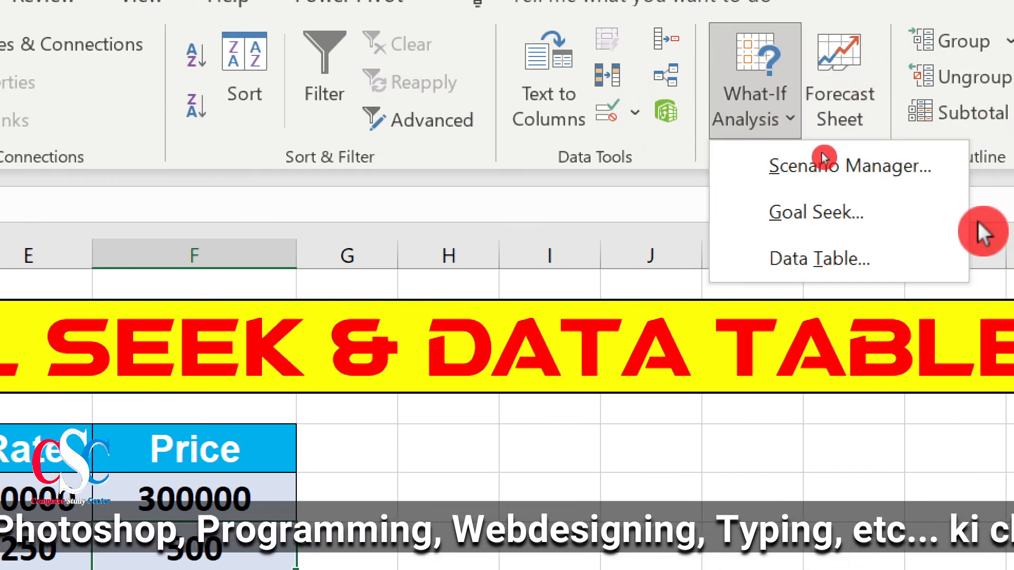
pyautogui.click(905, 220)
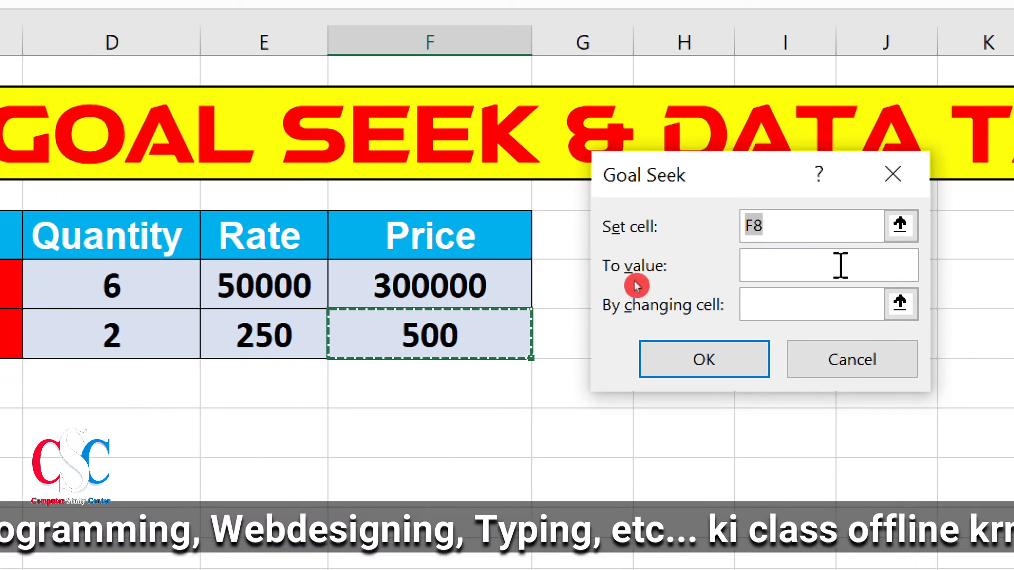
pyautogui.click(657, 289)
pyautogui.write('5000')
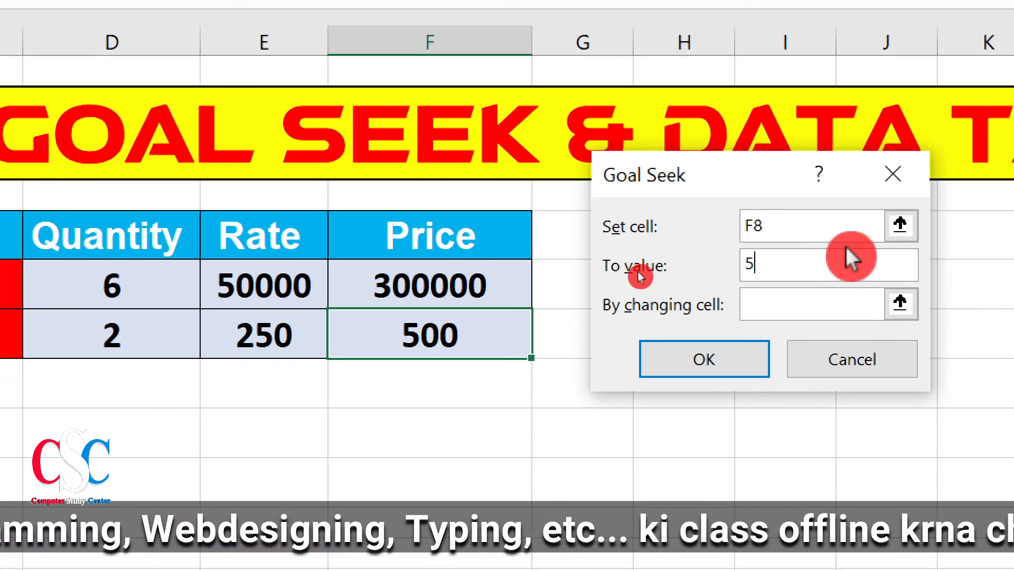
pyautogui.click(823, 287)
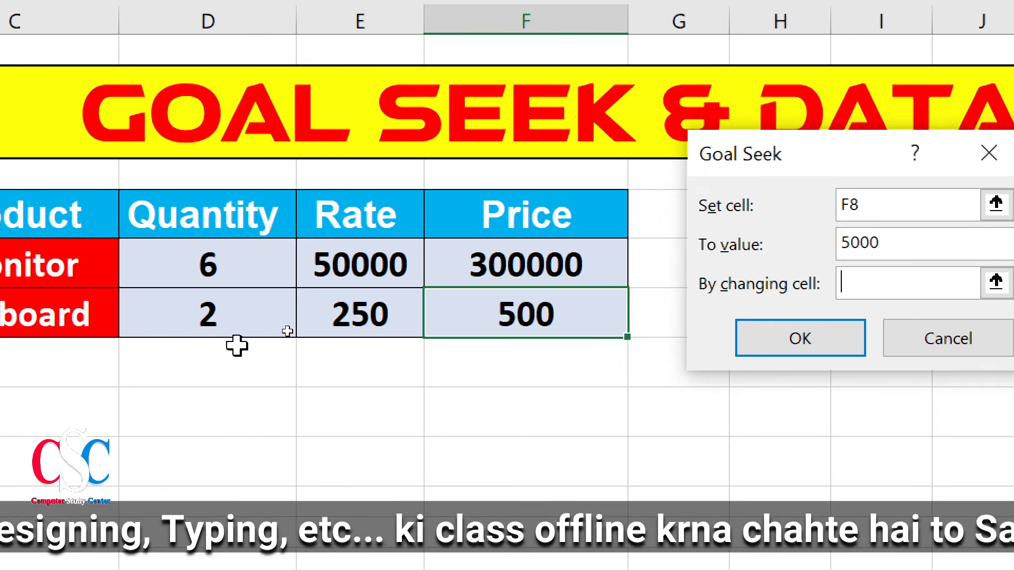
pyautogui.click(340, 317)
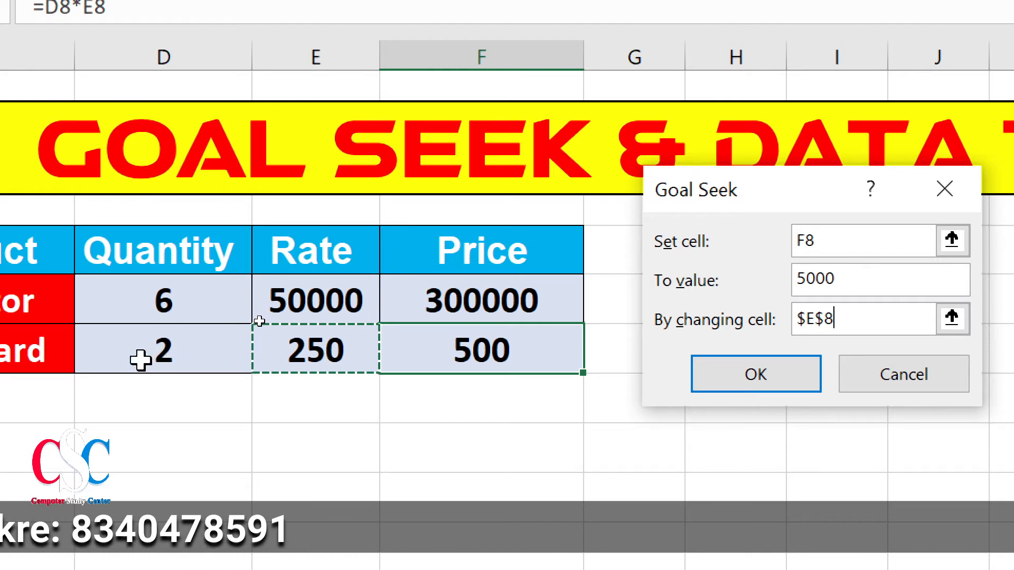
pyautogui.click(840, 288)
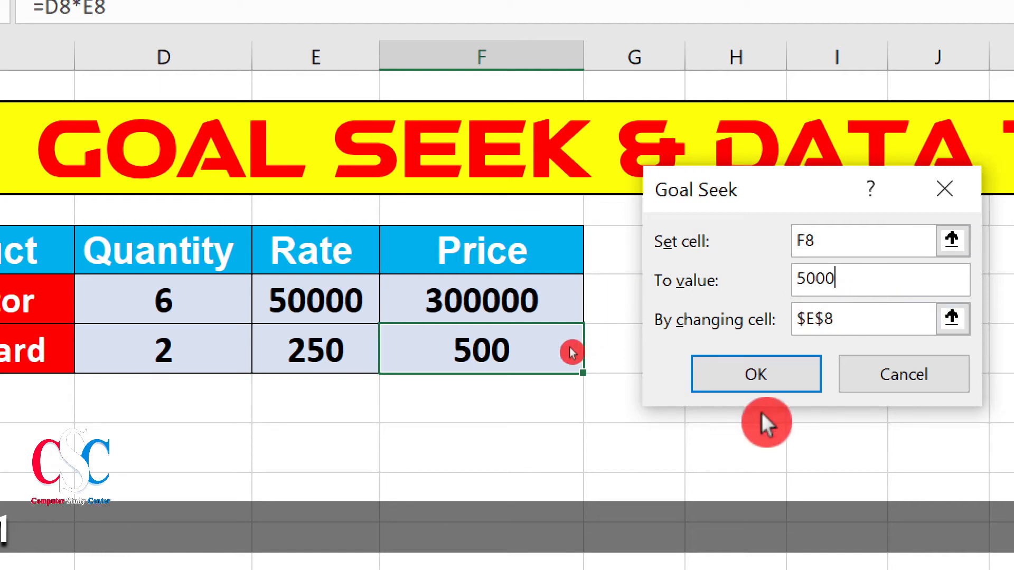
pyautogui.click(774, 372)
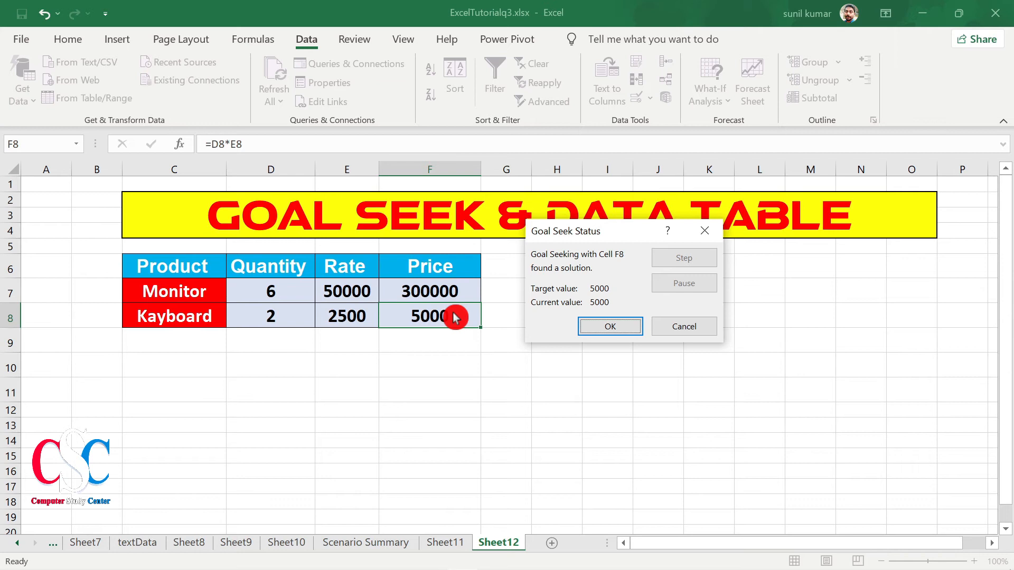
pyautogui.click(705, 227)
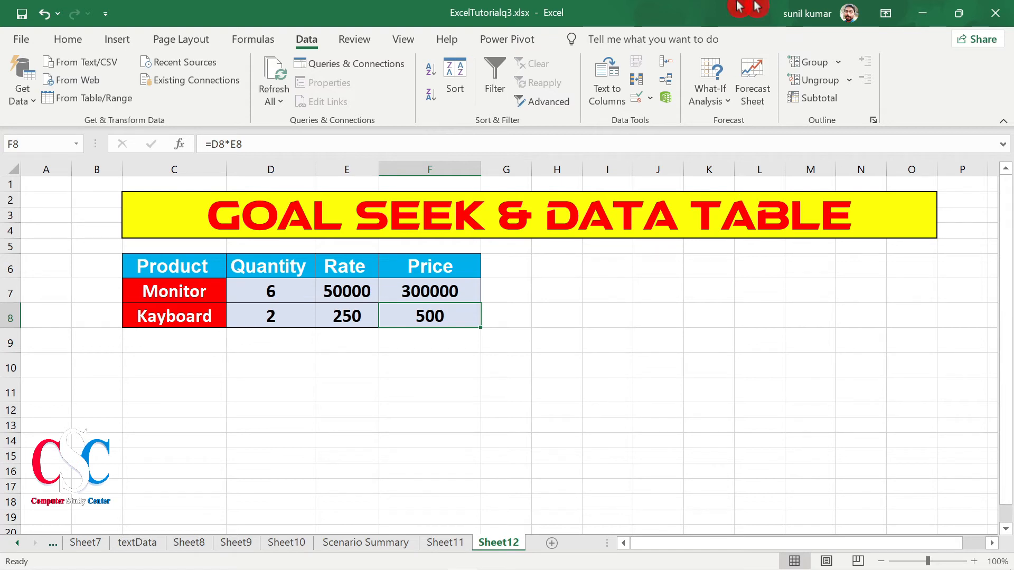
pyautogui.click(722, 106)
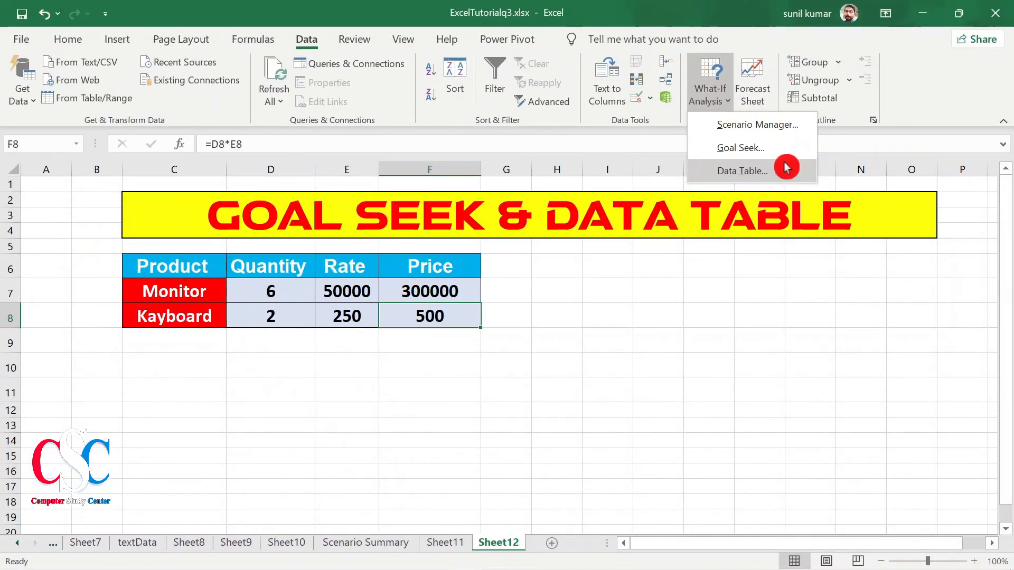
pyautogui.click(326, 294)
pyautogui.moveTo(248, 325); pyautogui.dragTo(466, 328)
pyautogui.click(411, 426)
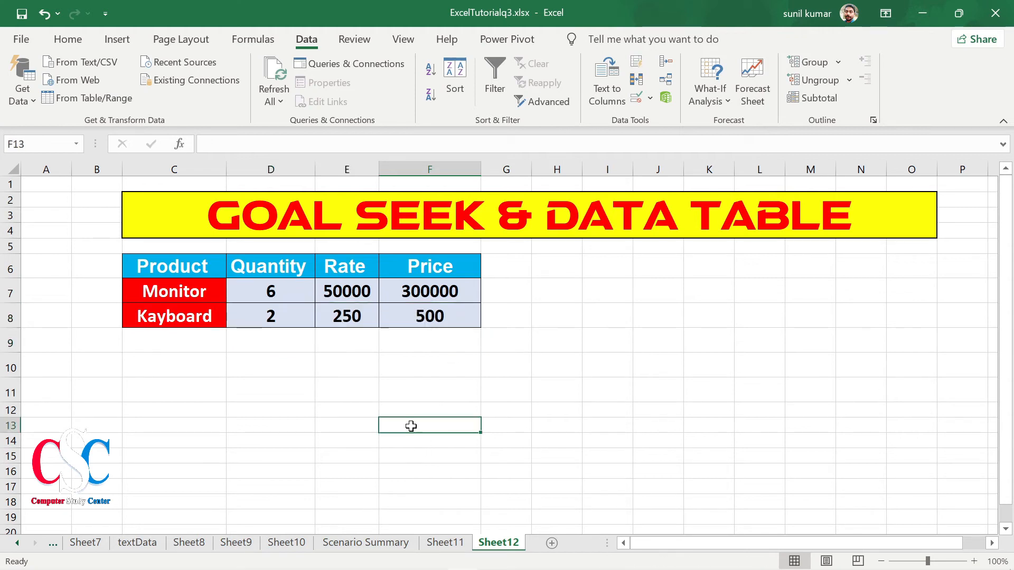
pyautogui.click(276, 314)
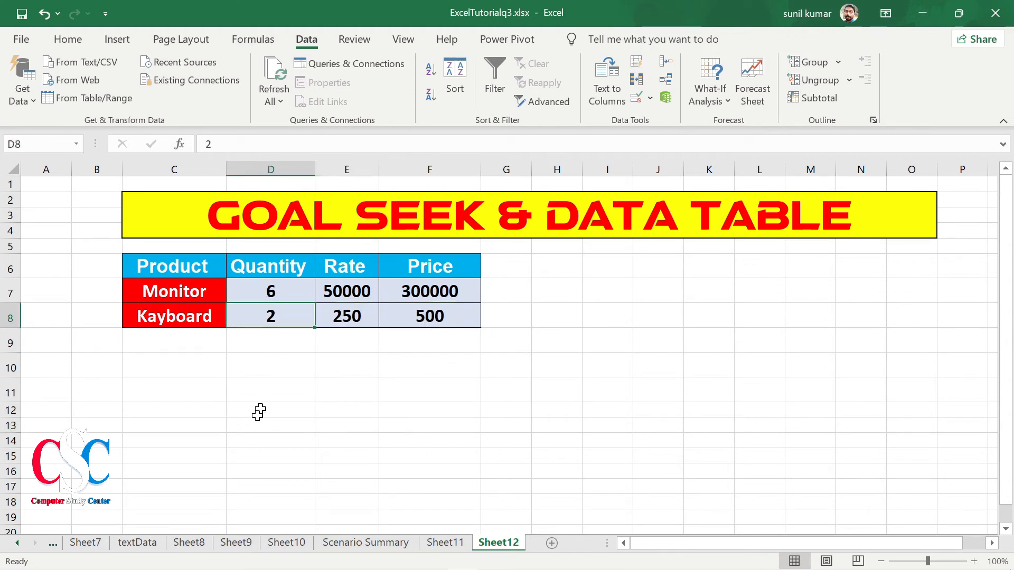
# Enter the quantities 2, 4, 5, 8 and 6 down cells D12 to D16.
pyautogui.click(265, 408)
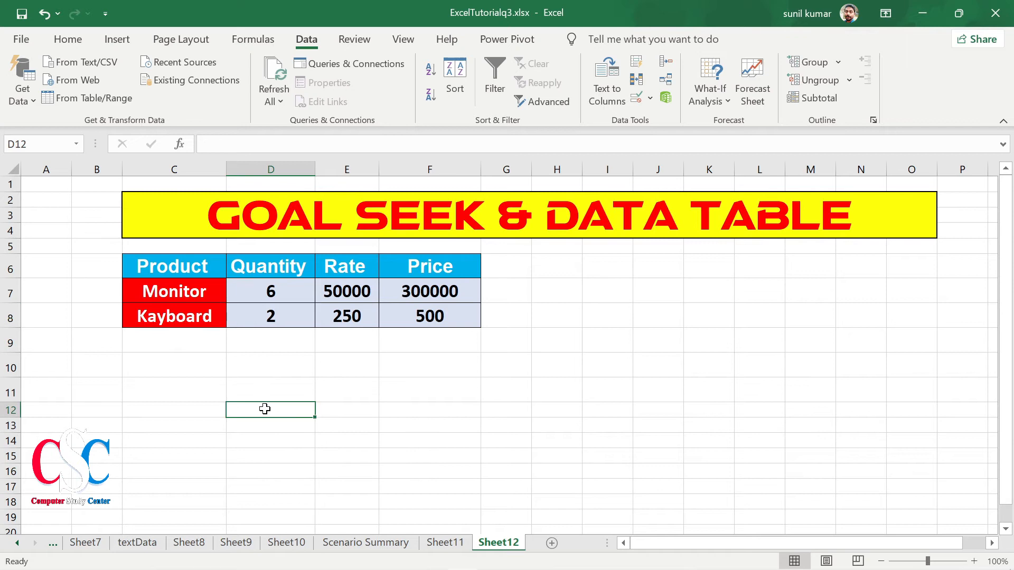
pyautogui.write('2')
pyautogui.press('Return')
pyautogui.write('54')
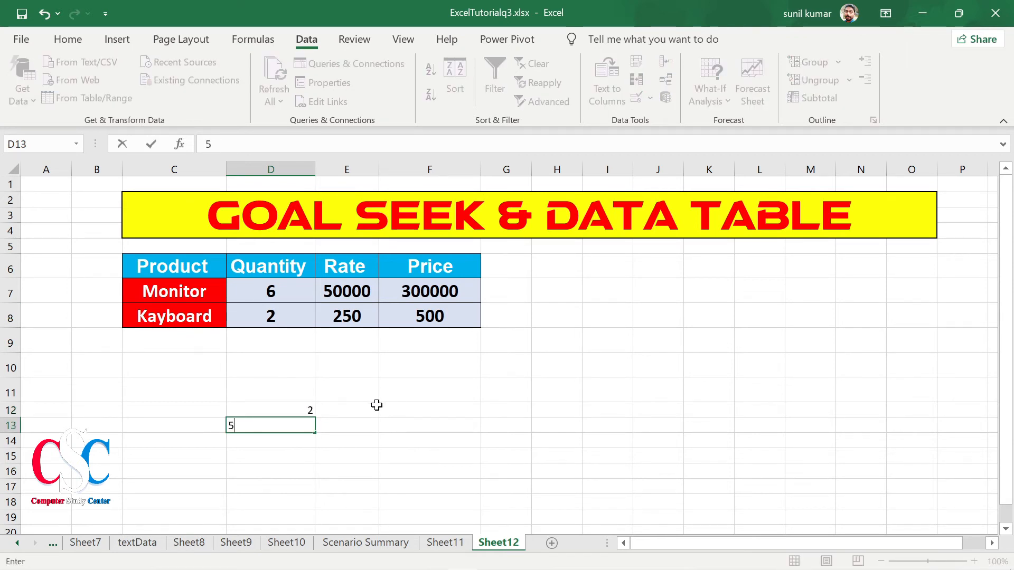
pyautogui.press('BackSpace')
pyautogui.write('4')
pyautogui.press('Return')
pyautogui.write('5')
pyautogui.press('Return')
pyautogui.write('8')
pyautogui.press('Return')
pyautogui.write('6')
pyautogui.press('Return')
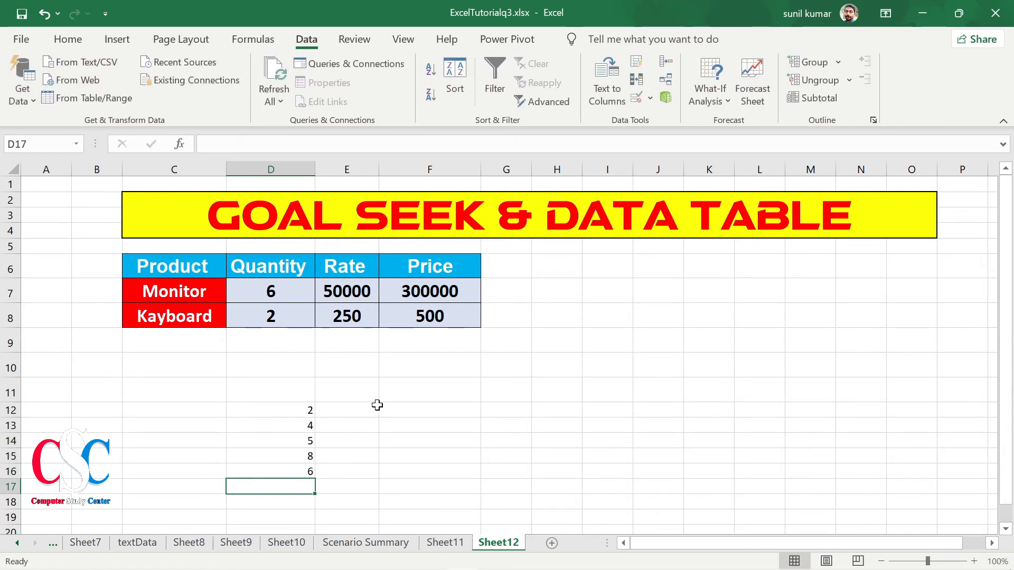
# Replace the quantities in D15 and D16 with 6 and 7, and add 8 and 10 in D17 and D18.
pyautogui.press('Up')
pyautogui.press('Up')
pyautogui.write('6')
pyautogui.press('Return')
pyautogui.write('7')
pyautogui.press('Return')
pyautogui.write('8')
pyautogui.press('Return')
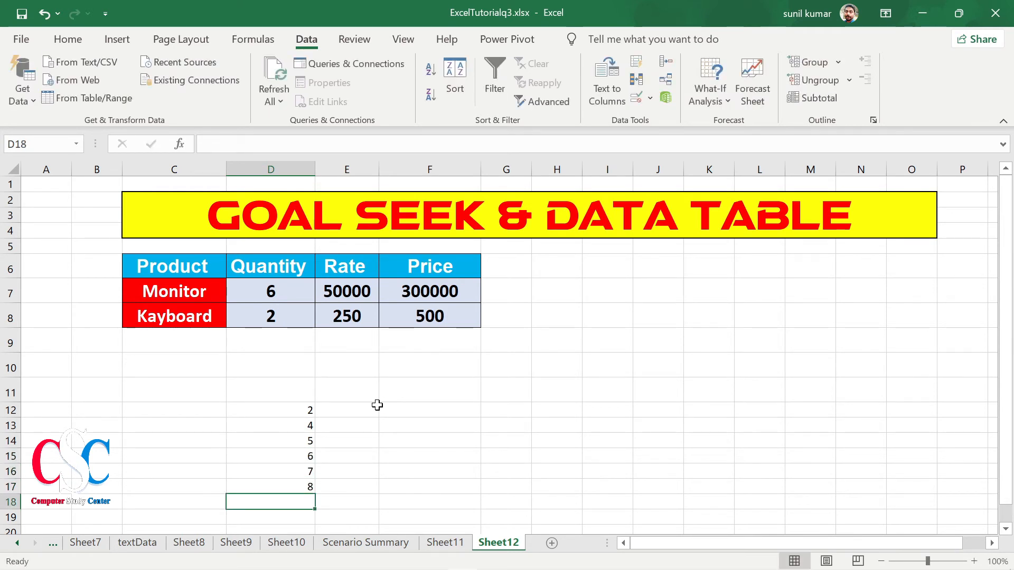
pyautogui.write('10')
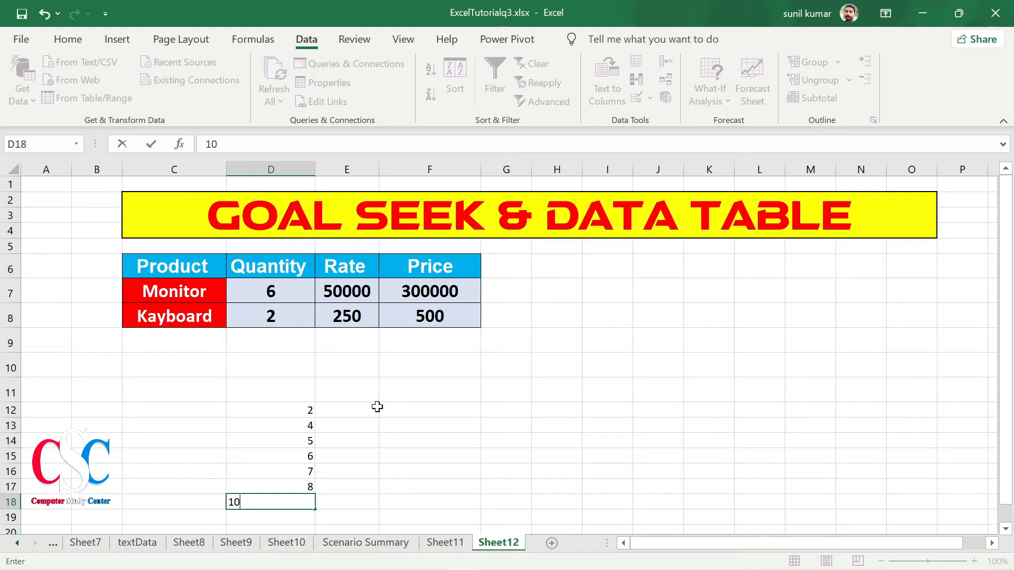
pyautogui.click(413, 460)
# Fill the 2, 4 pattern from D12:D13 down to D19 as a series of even quantities ending at 16.
pyautogui.scroll(-1, 351, 500)
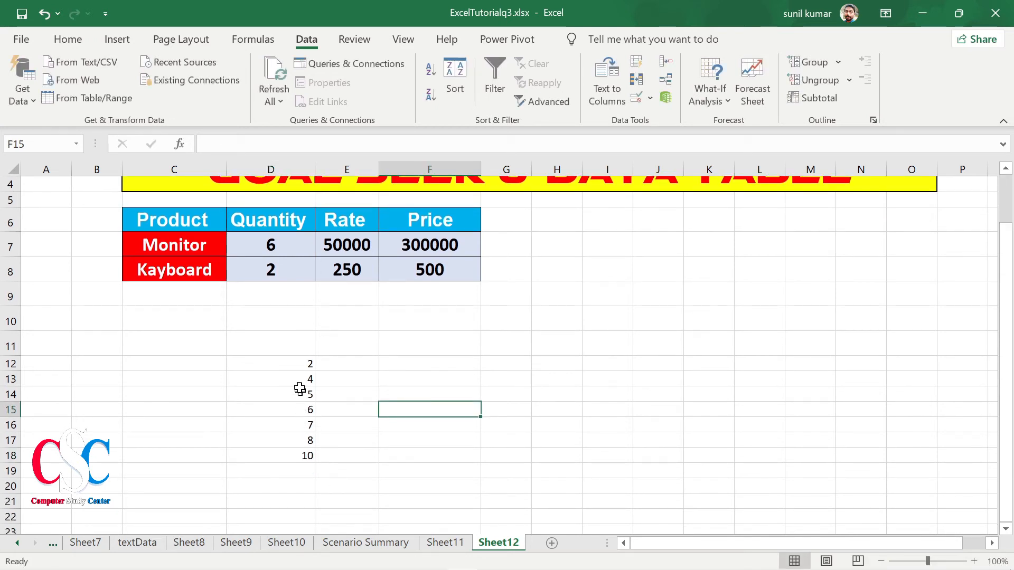
pyautogui.moveTo(295, 362); pyautogui.dragTo(317, 475)
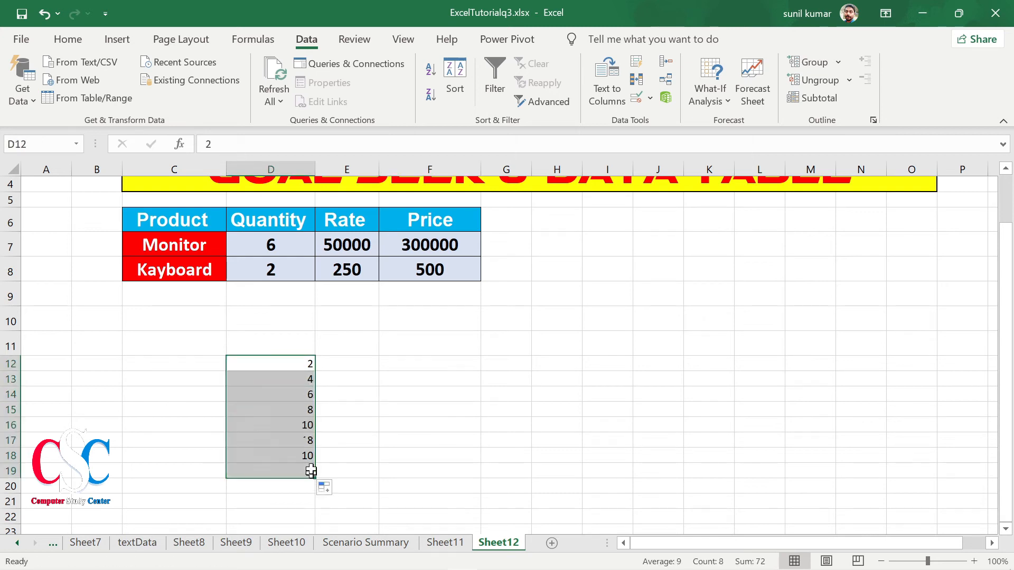
pyautogui.click(384, 443)
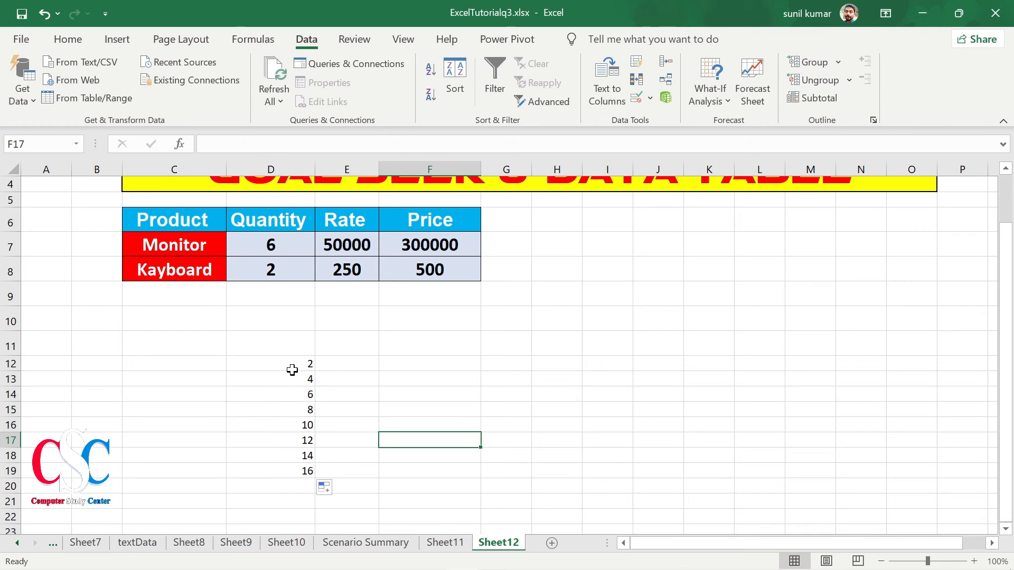
# Increase the font size of D12:D21 to 24.
pyautogui.moveTo(292, 370); pyautogui.dragTo(271, 500)
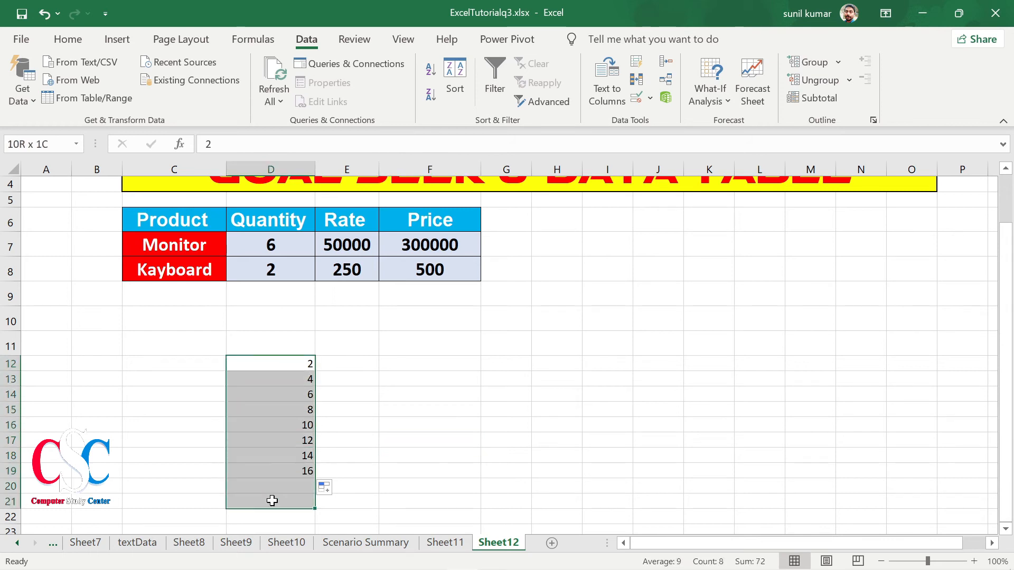
pyautogui.click(65, 39)
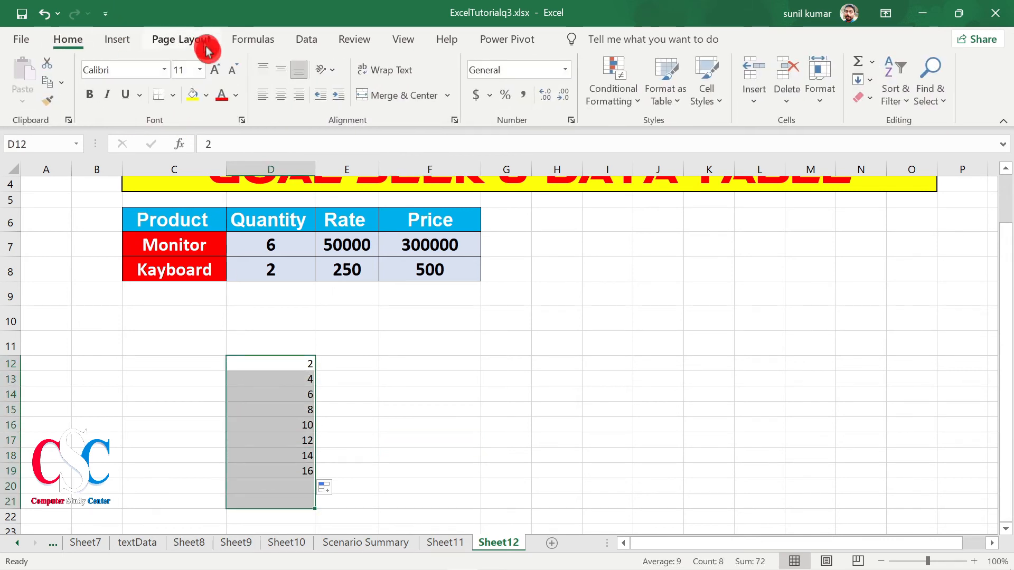
pyautogui.click(217, 77)
pyautogui.click(218, 77)
pyautogui.click(217, 77)
pyautogui.click(217, 77)
pyautogui.click(217, 77)
pyautogui.click(218, 77)
pyautogui.click(218, 77)
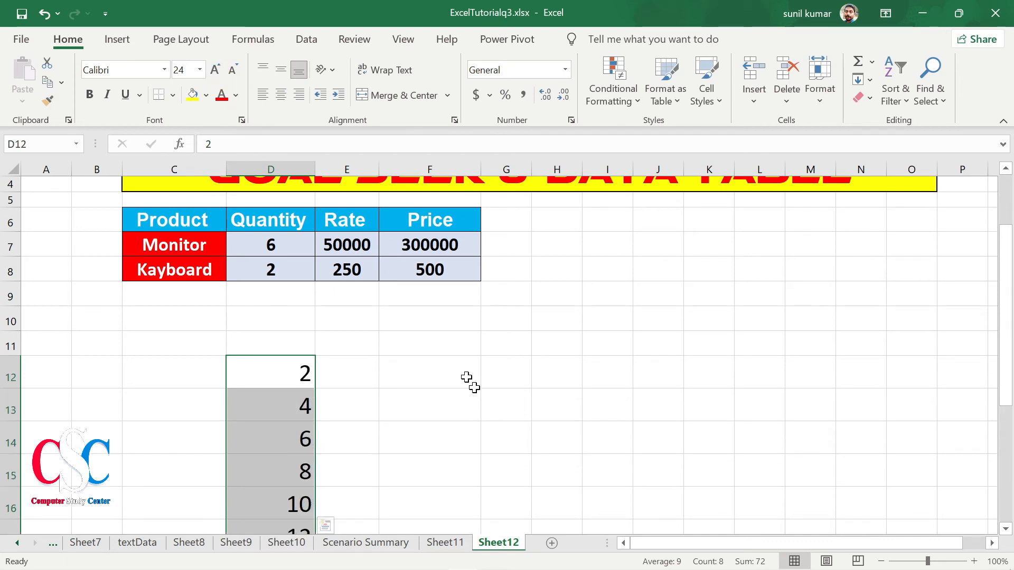
pyautogui.scroll(-2, 420, 416)
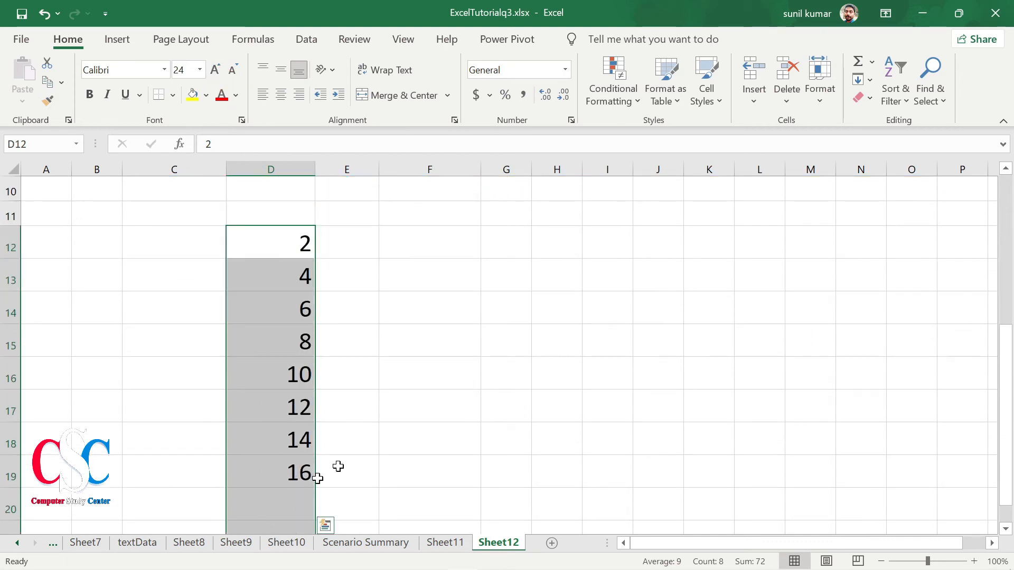
# Enter the rates 250, 300, 350, 500, 550 and 600 across cells E11 to J11.
pyautogui.scroll(1, 469, 298)
pyautogui.click(361, 311)
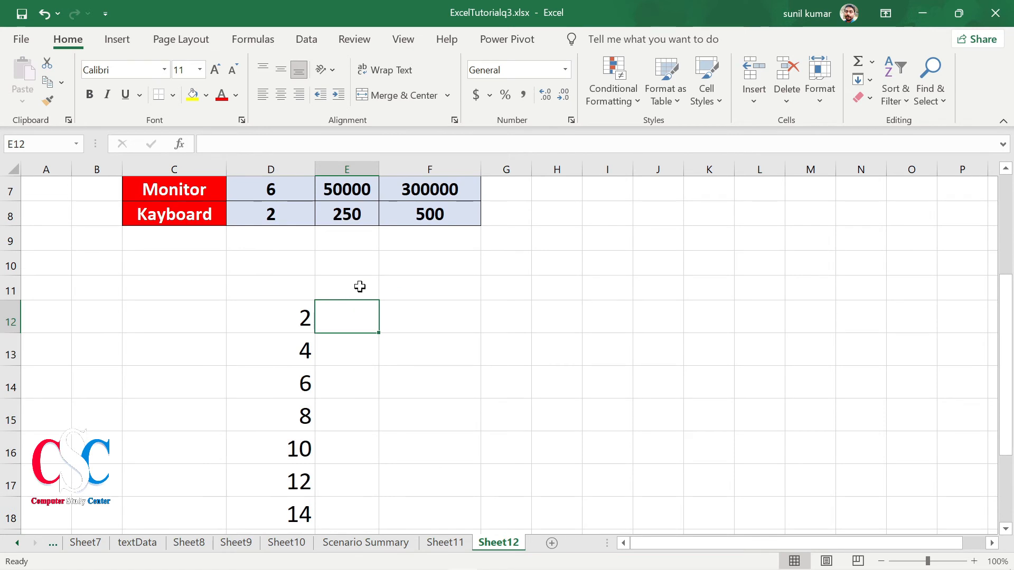
pyautogui.click(360, 287)
pyautogui.scroll(2, 566, 311)
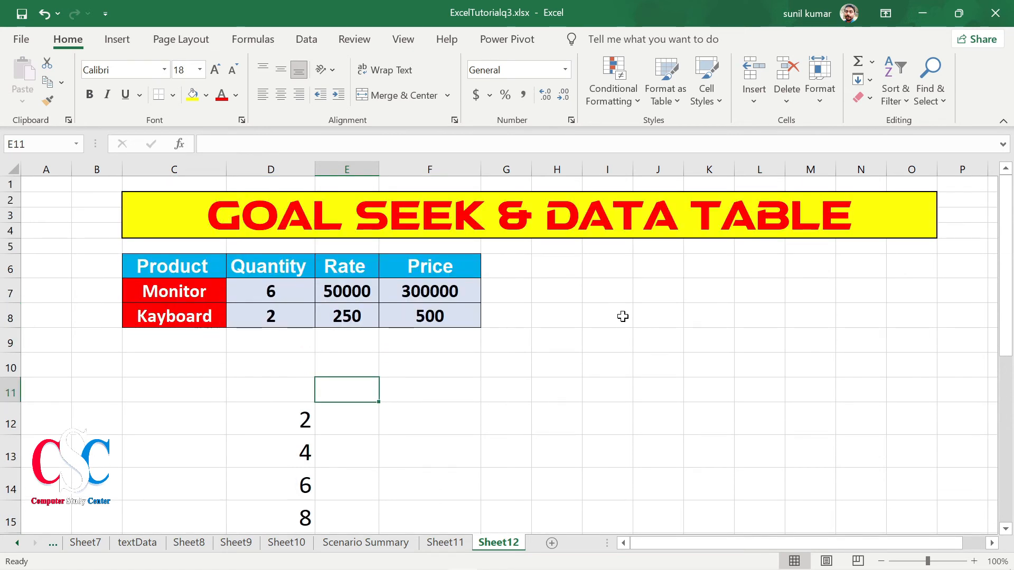
pyautogui.write('250')
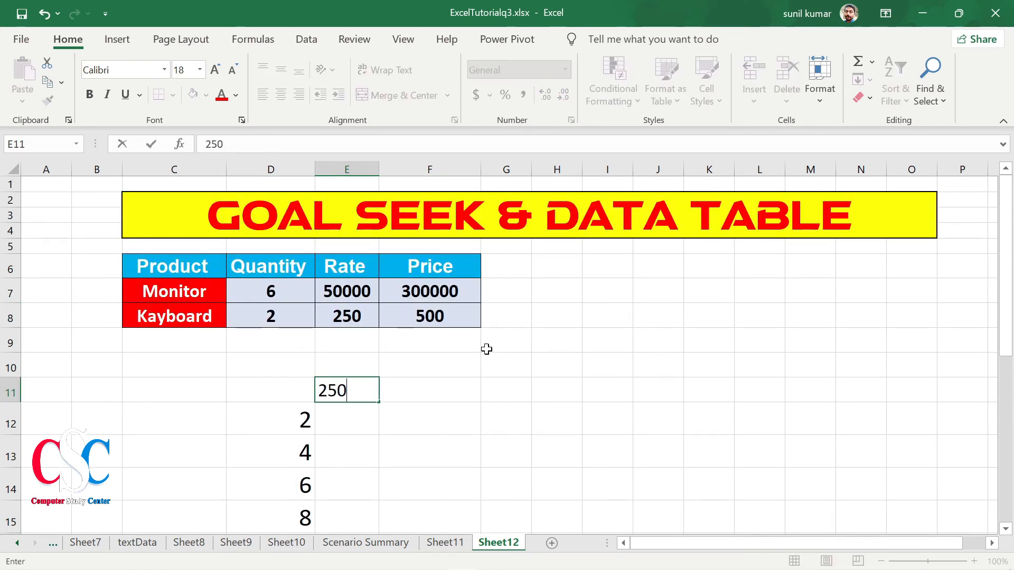
pyautogui.press('Tab')
pyautogui.write('300')
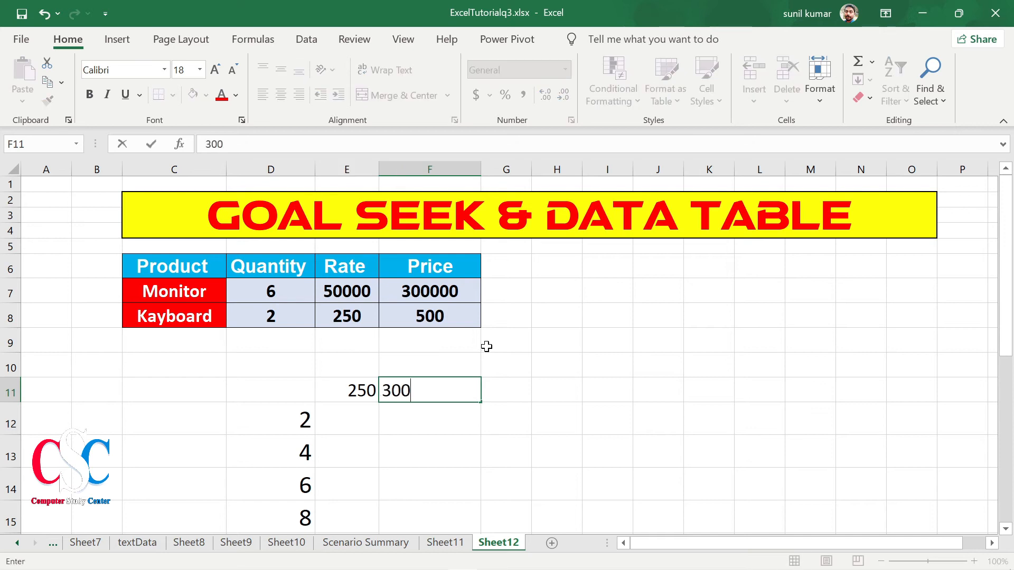
pyautogui.press('Tab')
pyautogui.write('350')
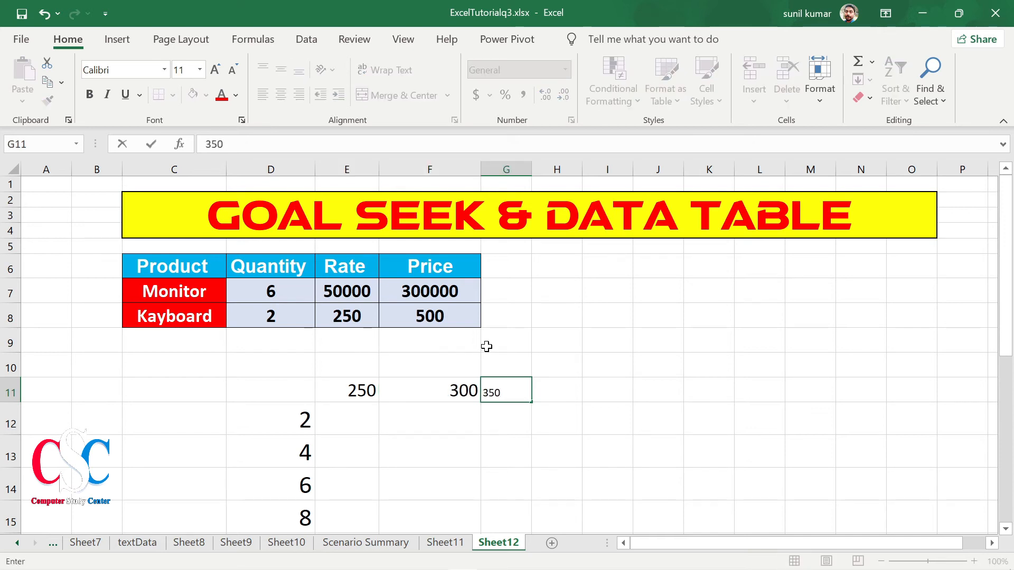
pyautogui.press('Tab')
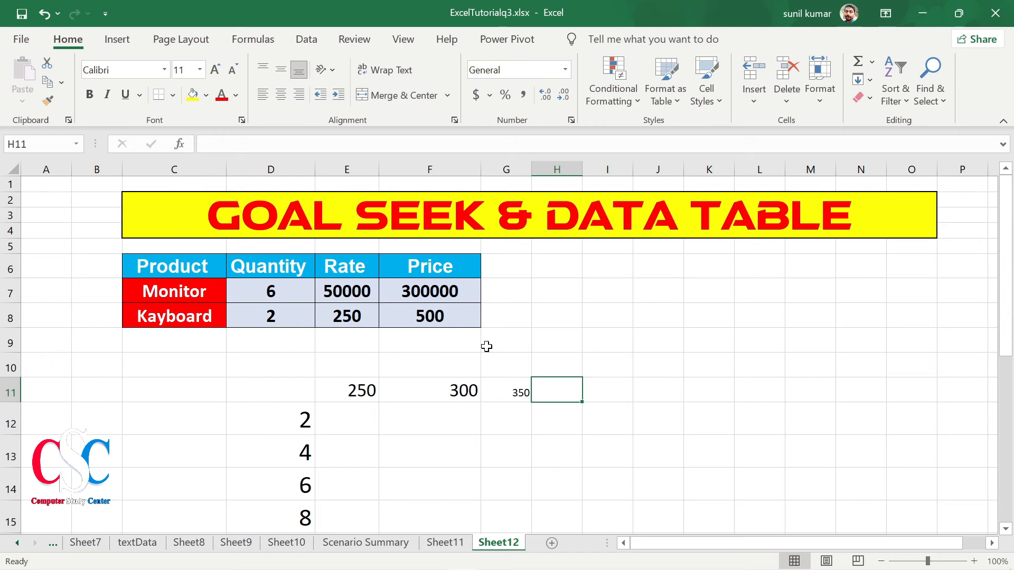
pyautogui.write('500')
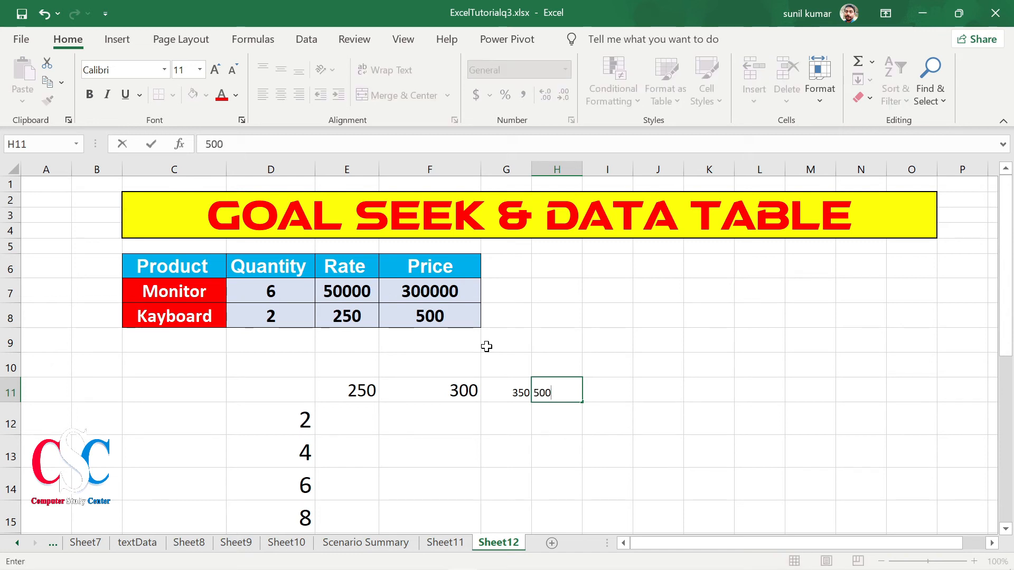
pyautogui.press('Tab')
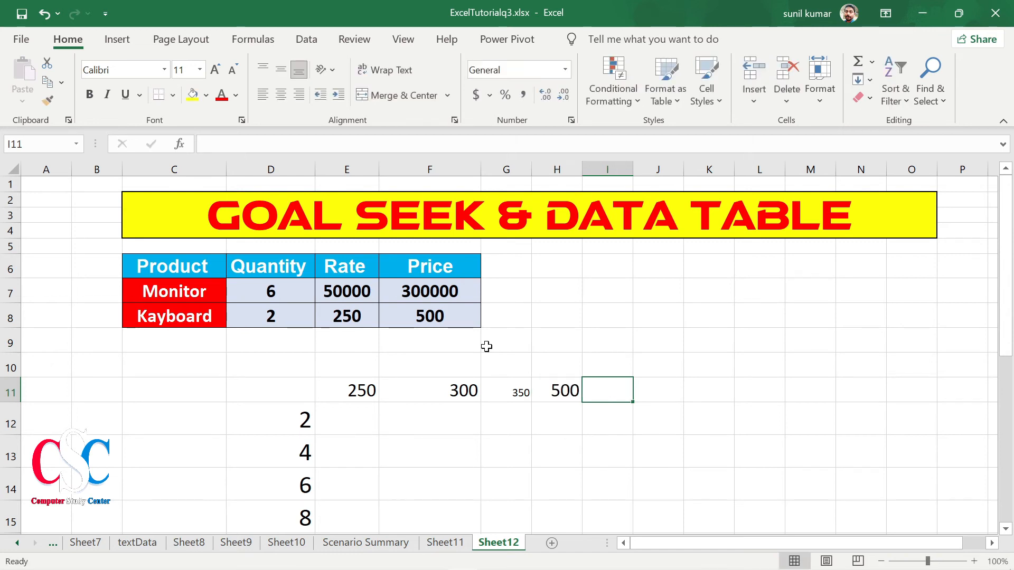
pyautogui.write('550')
pyautogui.press('Tab')
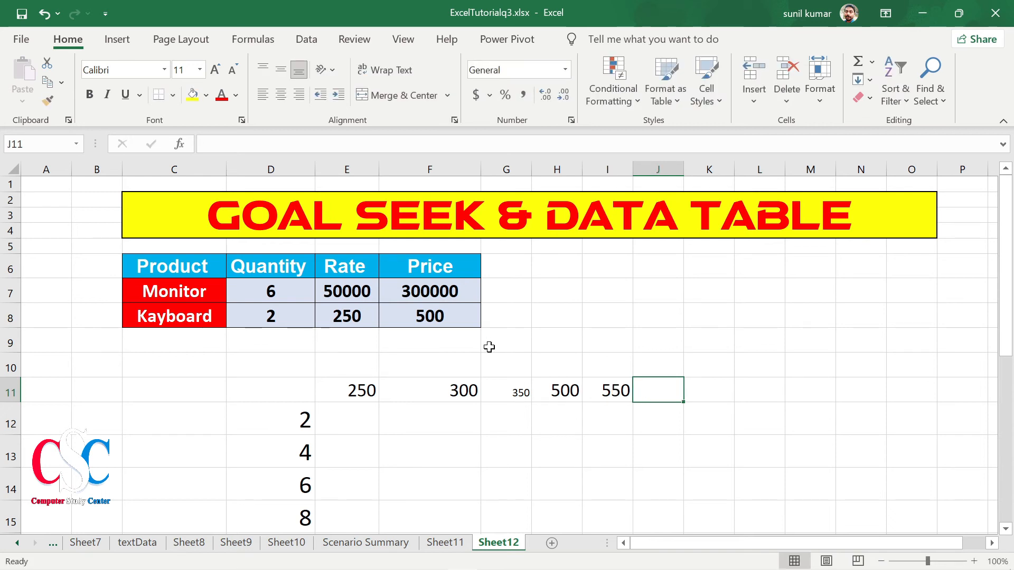
pyautogui.write('600')
pyautogui.press('Tab')
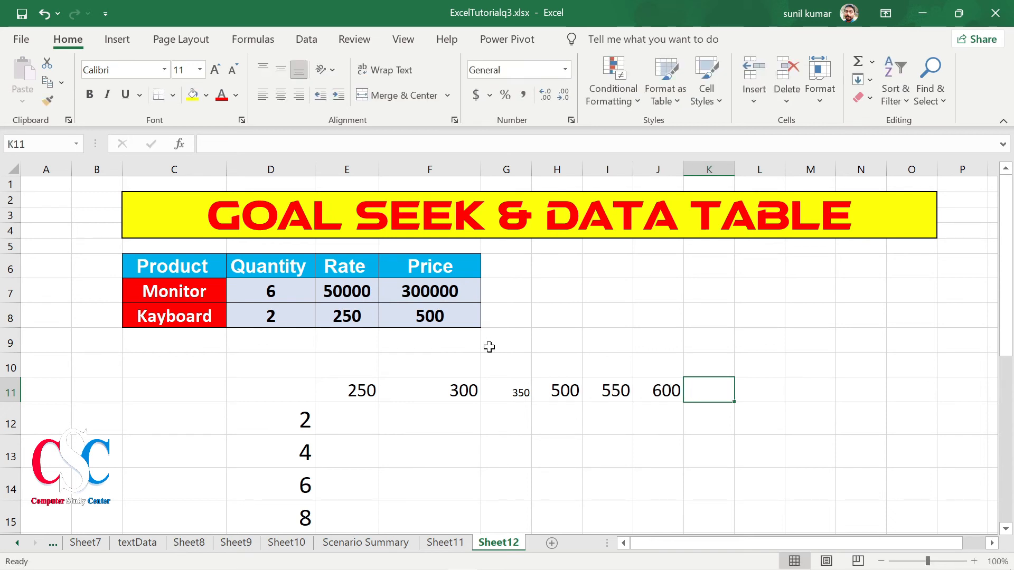
# Set the font size of the whole rate and quantity grid, starting from D11, to 18.
pyautogui.scroll(-1, 581, 349)
pyautogui.click(359, 320)
pyautogui.hotkey('shift', 'Right')
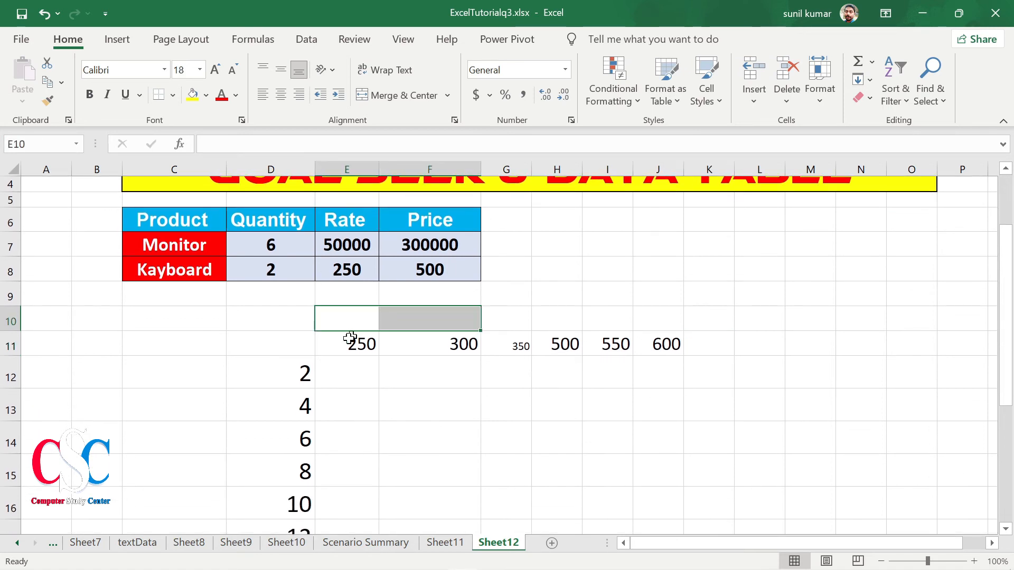
pyautogui.moveTo(299, 348); pyautogui.dragTo(650, 435)
pyautogui.scroll(4, 815, 459)
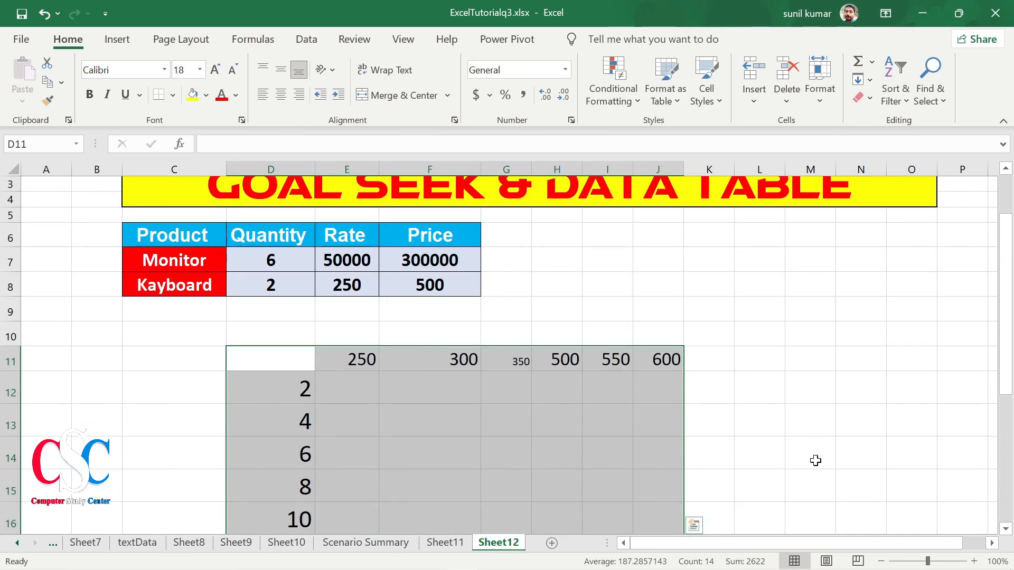
pyautogui.scroll(-1, 815, 459)
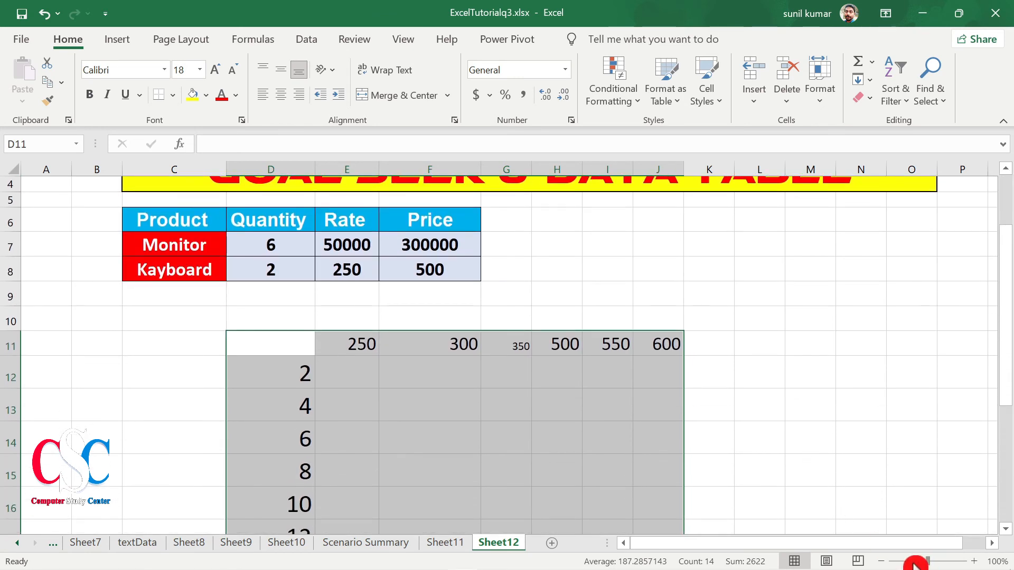
pyautogui.click(194, 69)
pyautogui.press('Return')
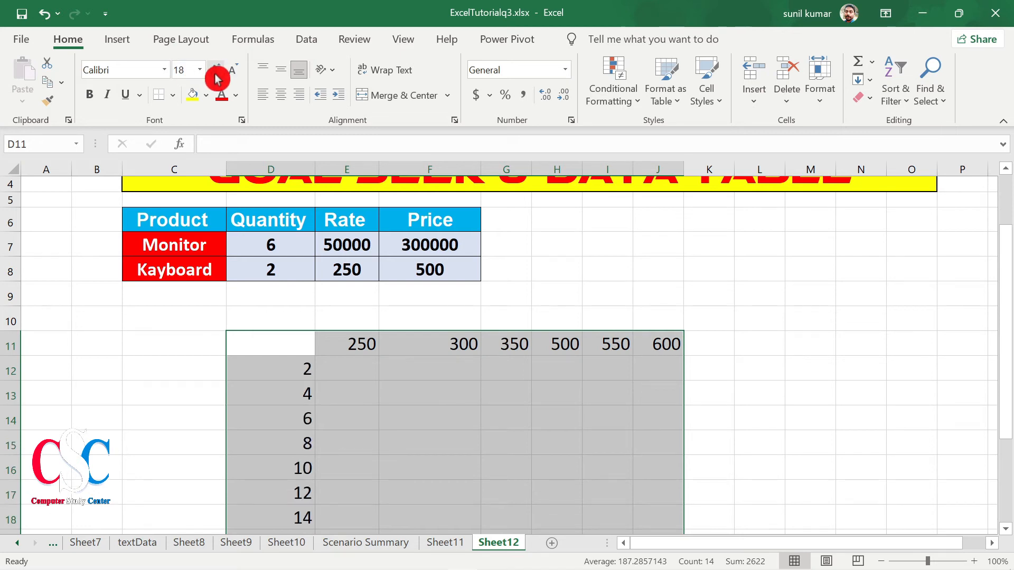
# Merge and center E10:J10 above the rates and enter the heading Rate.
pyautogui.moveTo(338, 318); pyautogui.dragTo(656, 323)
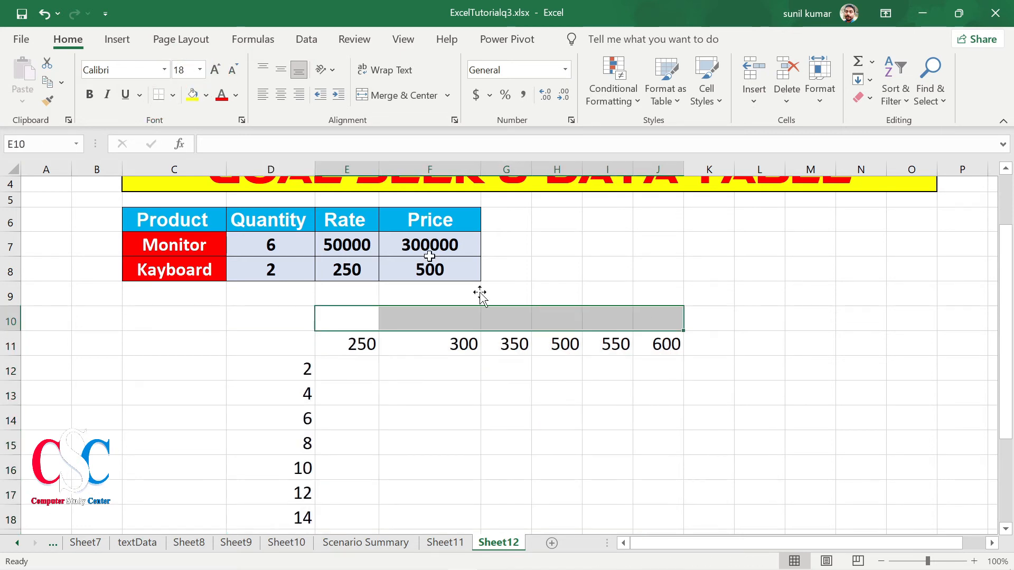
pyautogui.click(361, 94)
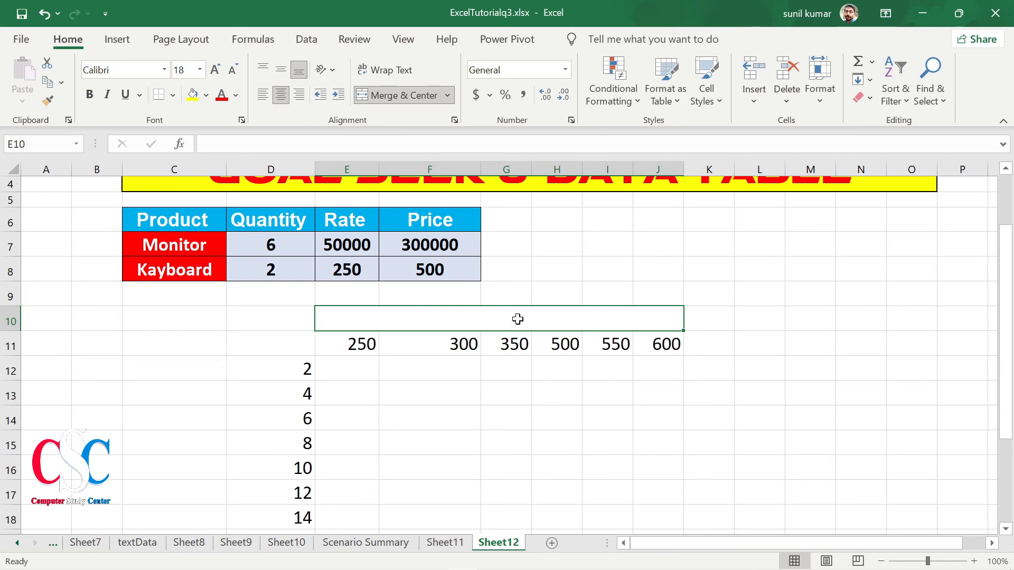
pyautogui.write('Rage')
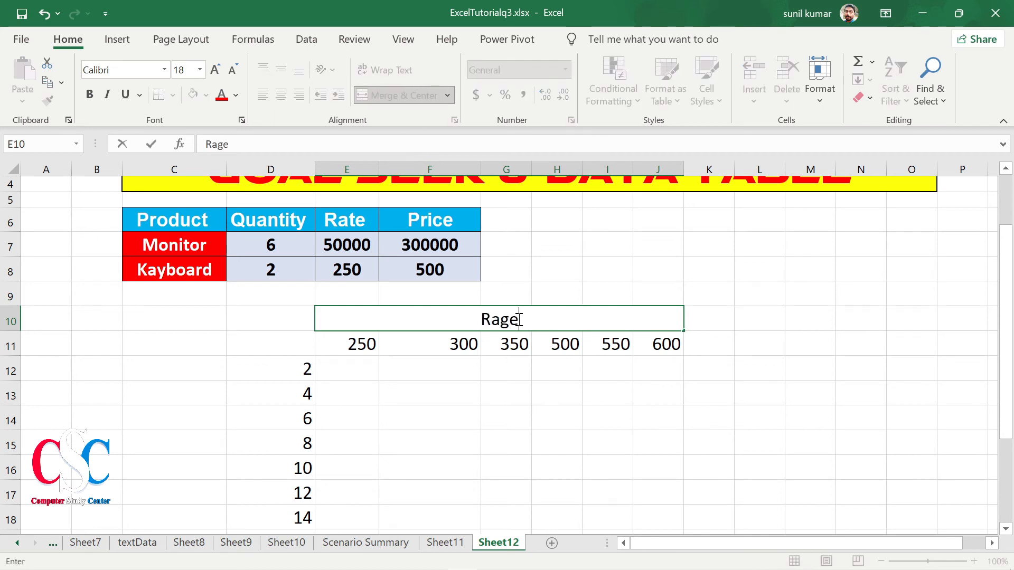
pyautogui.press('BackSpace')
pyautogui.press('BackSpace')
pyautogui.write('te')
pyautogui.press('Return')
# Merge and center C12:C19 beside the quantities and enter the label Quantity.
pyautogui.moveTo(174, 382); pyautogui.dragTo(174, 488)
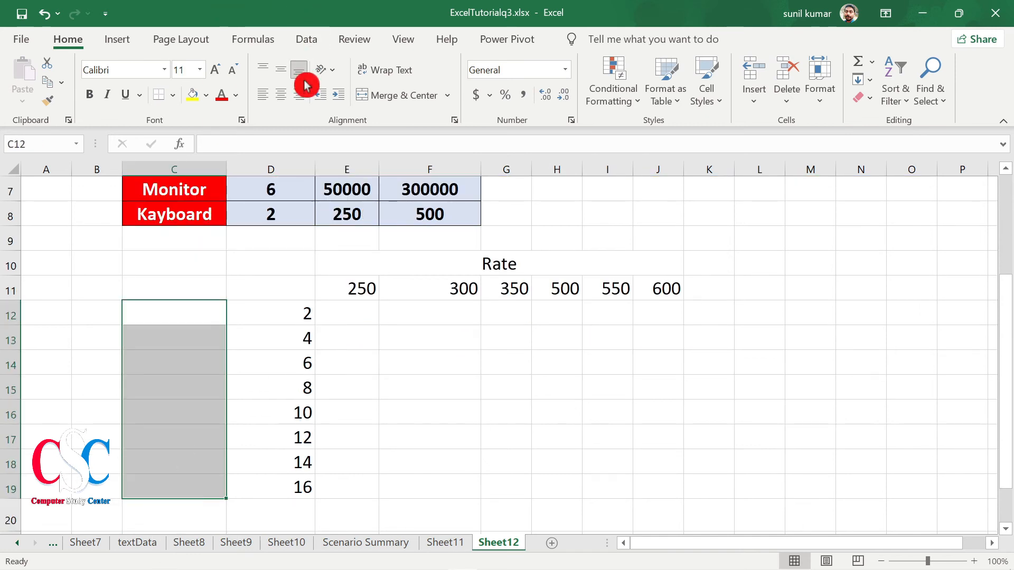
pyautogui.click(414, 98)
pyautogui.write('Q')
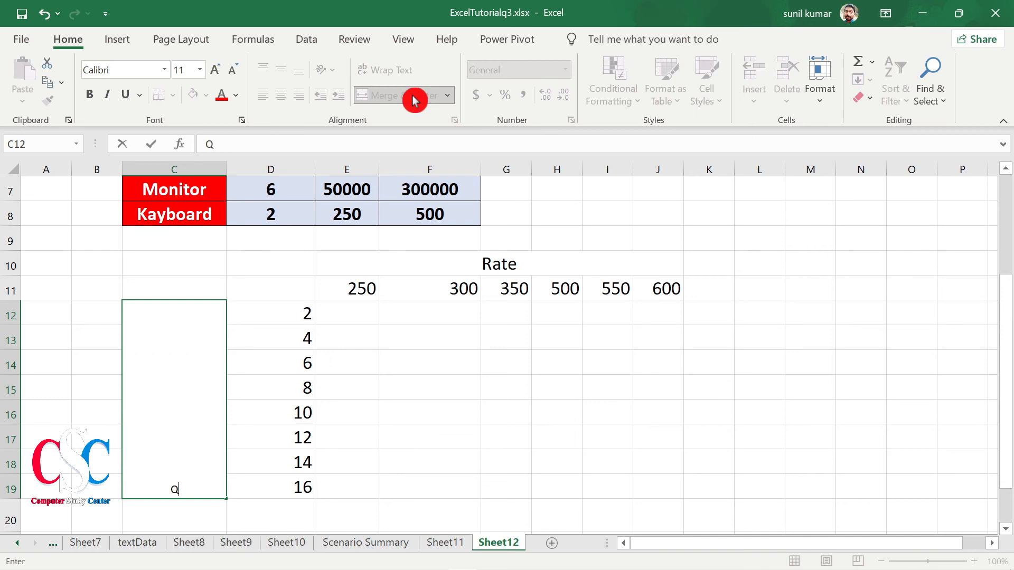
pyautogui.write('uantity')
pyautogui.press('Return')
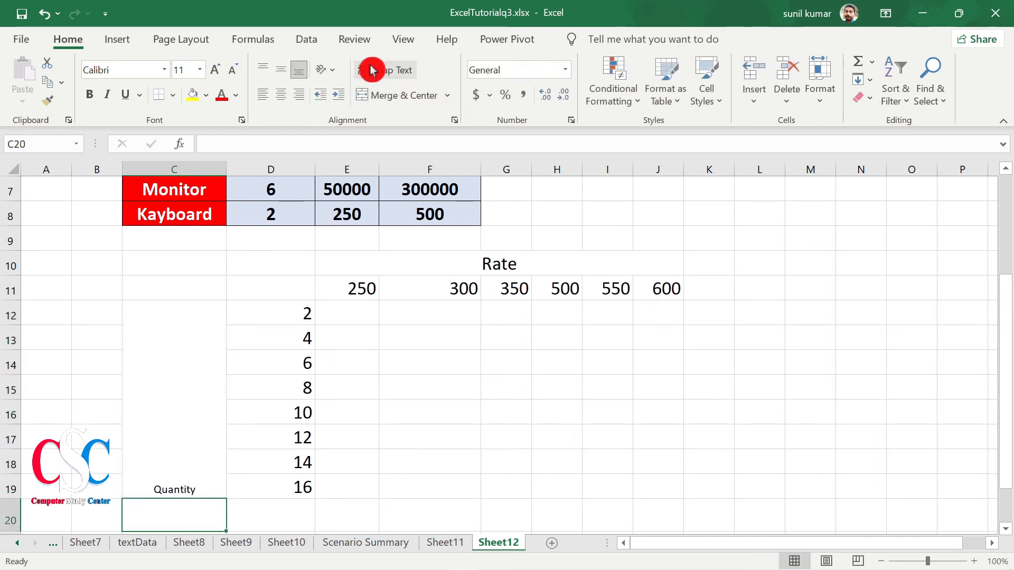
# Wrap the text in the merged Quantity cell and rotate it upward.
pyautogui.click(154, 430)
pyautogui.click(393, 70)
pyautogui.click(324, 70)
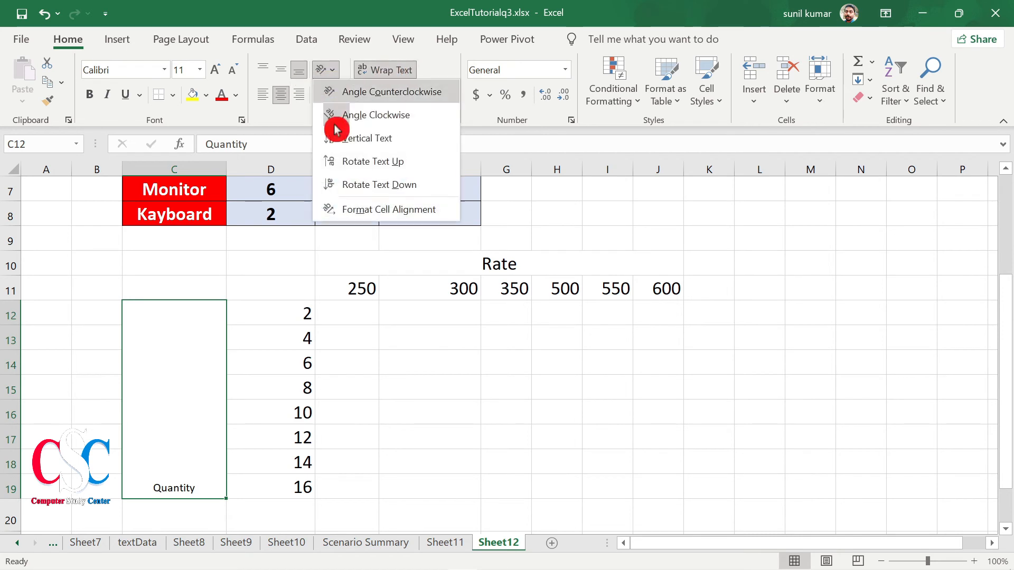
pyautogui.click(395, 161)
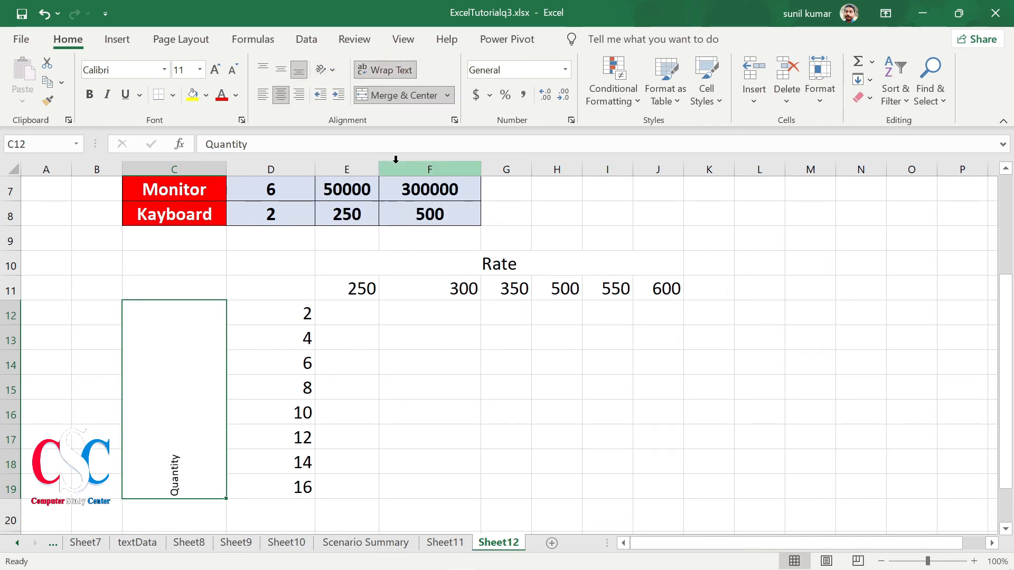
# Align the Quantity label to the vertical middle of its cell and enlarge its font size to 72.
pyautogui.click(281, 70)
pyautogui.click(216, 70)
pyautogui.click(216, 69)
pyautogui.click(216, 70)
pyautogui.click(216, 70)
pyautogui.click(216, 69)
pyautogui.click(216, 69)
pyautogui.click(216, 70)
pyautogui.click(216, 70)
pyautogui.click(216, 70)
pyautogui.click(459, 444)
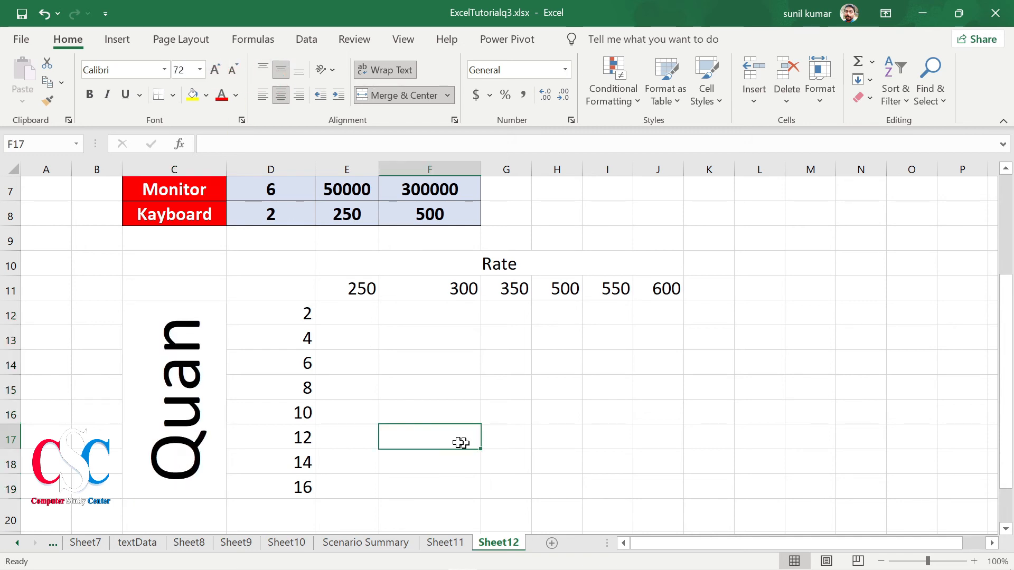
# Fill the quantity block C12:D19 with light blue and the rate block E10:J11 with light orange.
pyautogui.moveTo(201, 334); pyautogui.dragTo(264, 334)
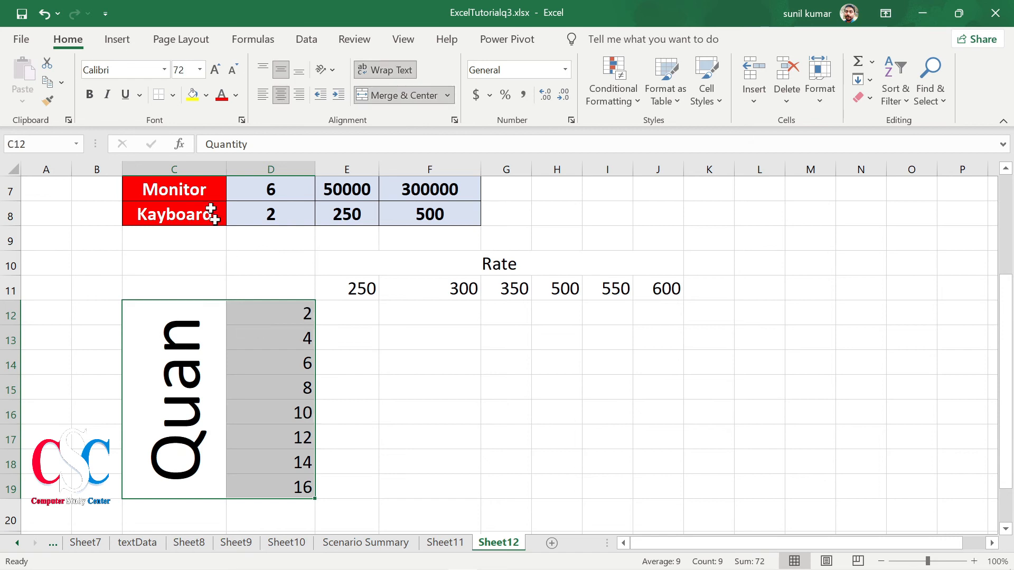
pyautogui.click(209, 97)
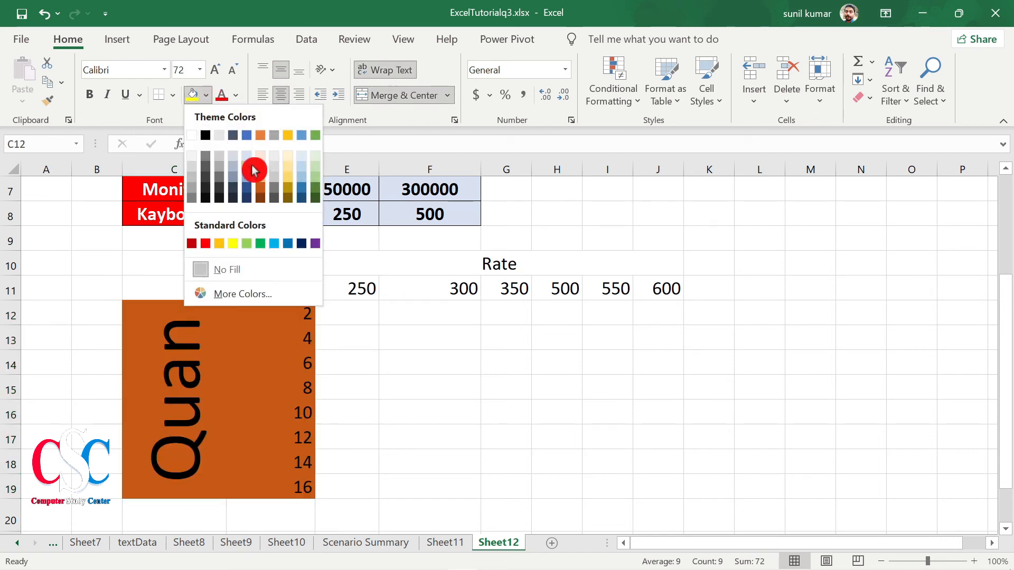
pyautogui.click(249, 170)
pyautogui.moveTo(482, 264); pyautogui.dragTo(484, 285)
pyautogui.click(206, 96)
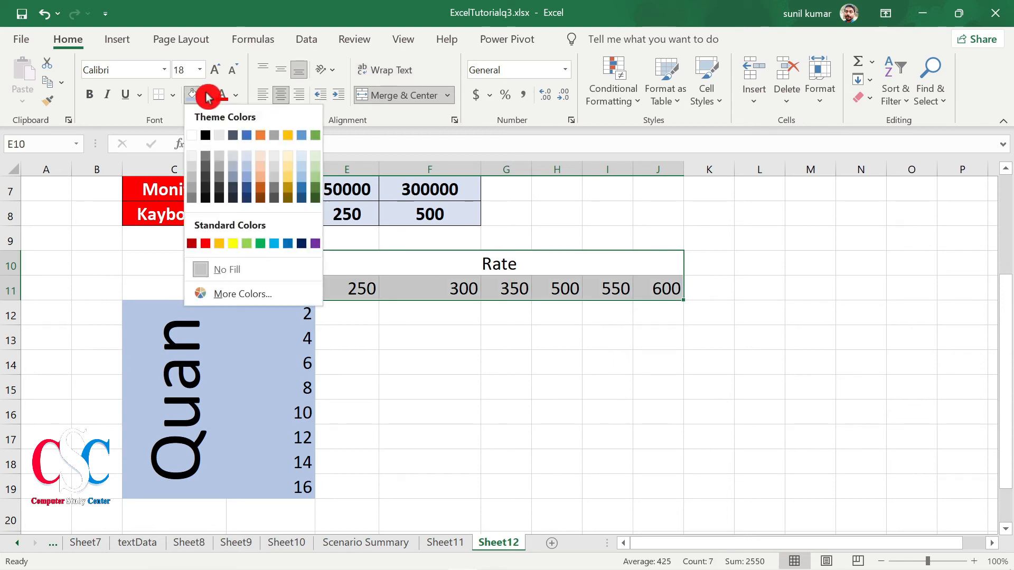
pyautogui.click(261, 173)
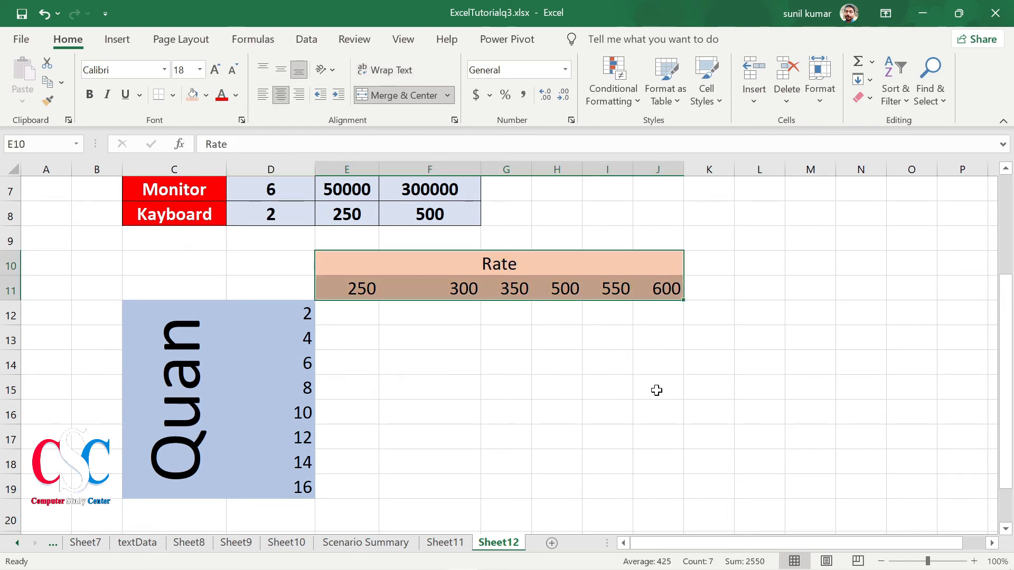
pyautogui.click(656, 388)
pyautogui.moveTo(346, 280); pyautogui.dragTo(507, 288)
pyautogui.moveTo(290, 320); pyautogui.dragTo(296, 488)
pyautogui.moveTo(339, 317); pyautogui.dragTo(679, 481)
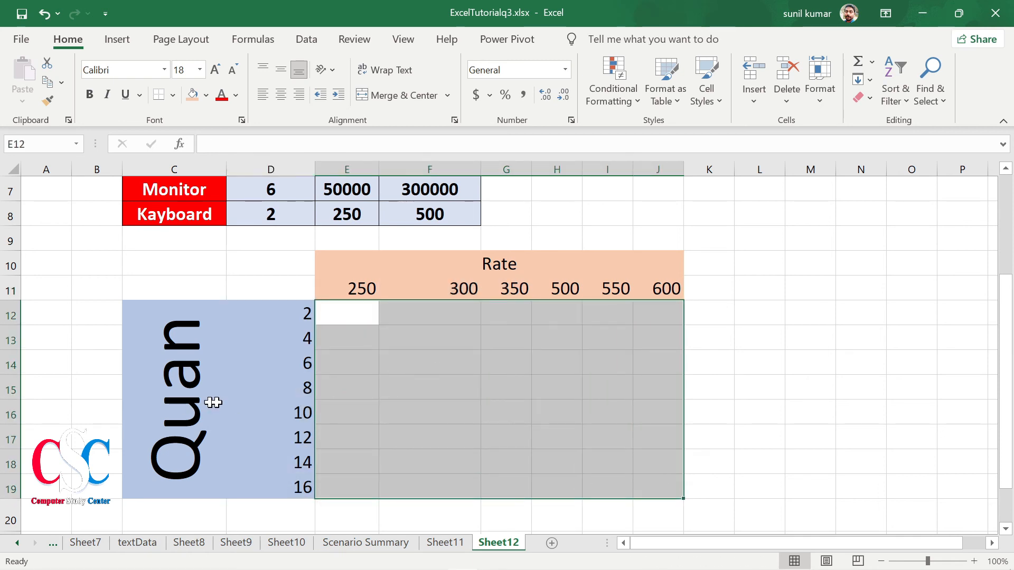
pyautogui.click(296, 413)
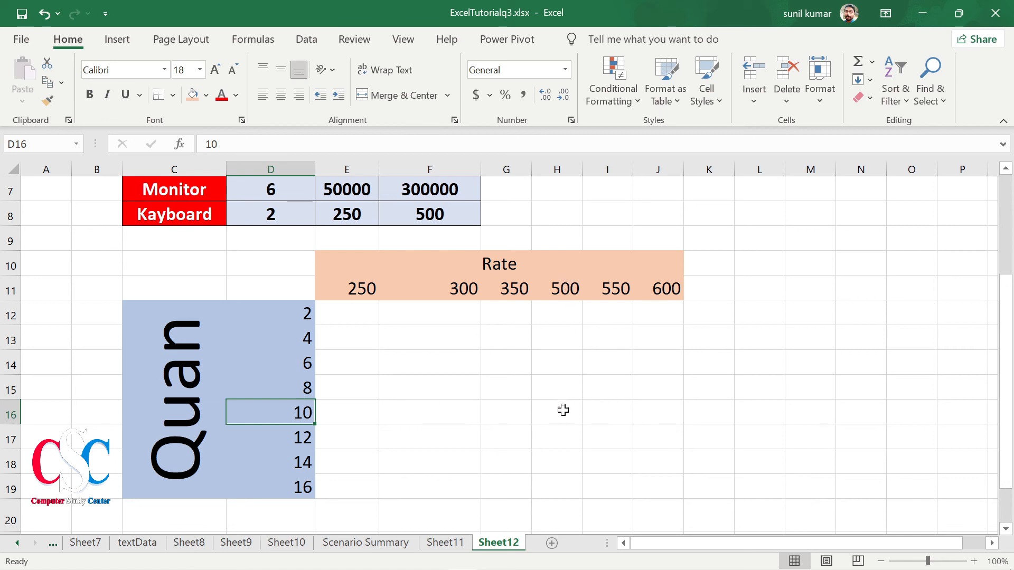
pyautogui.moveTo(346, 315); pyautogui.dragTo(640, 491)
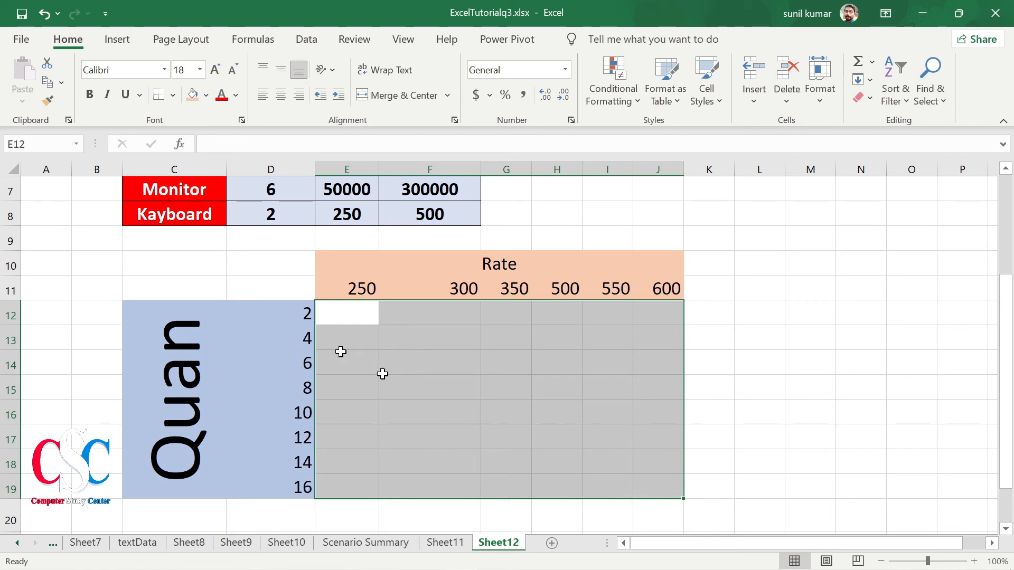
# Link the grid's corner cell D11 to the keyboard price with the formula =F8.
pyautogui.click(243, 291)
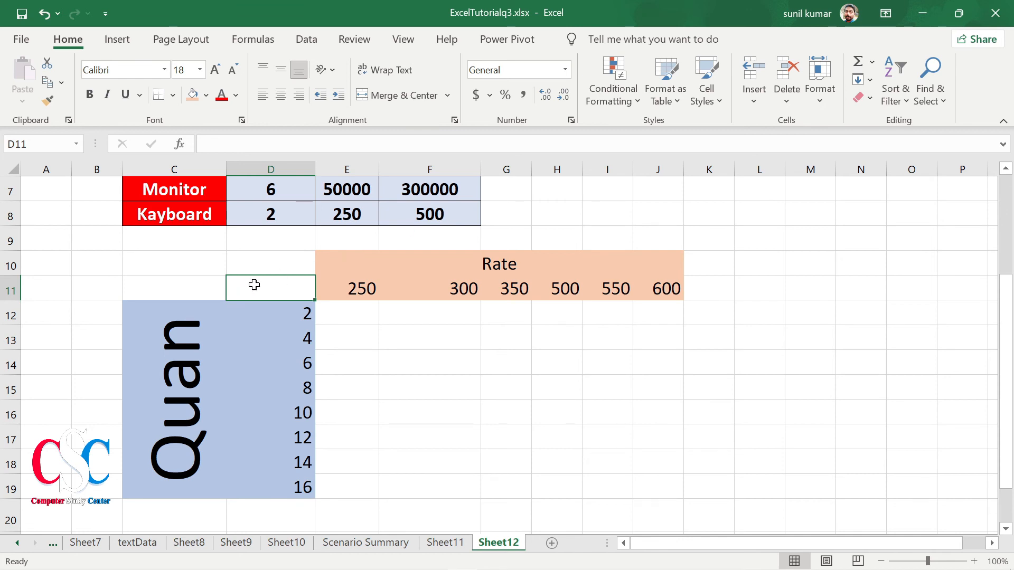
pyautogui.write('=')
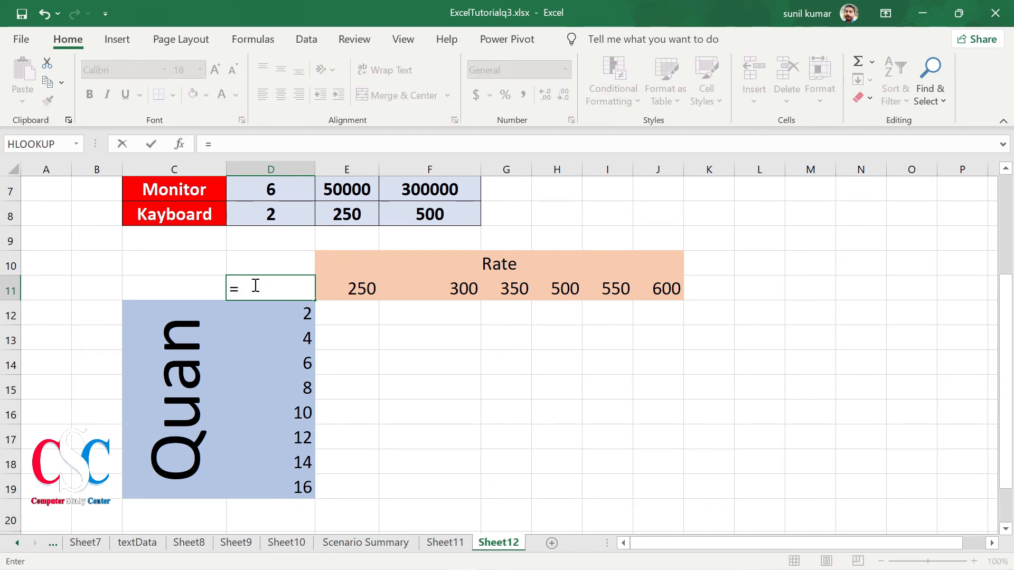
pyautogui.click(421, 214)
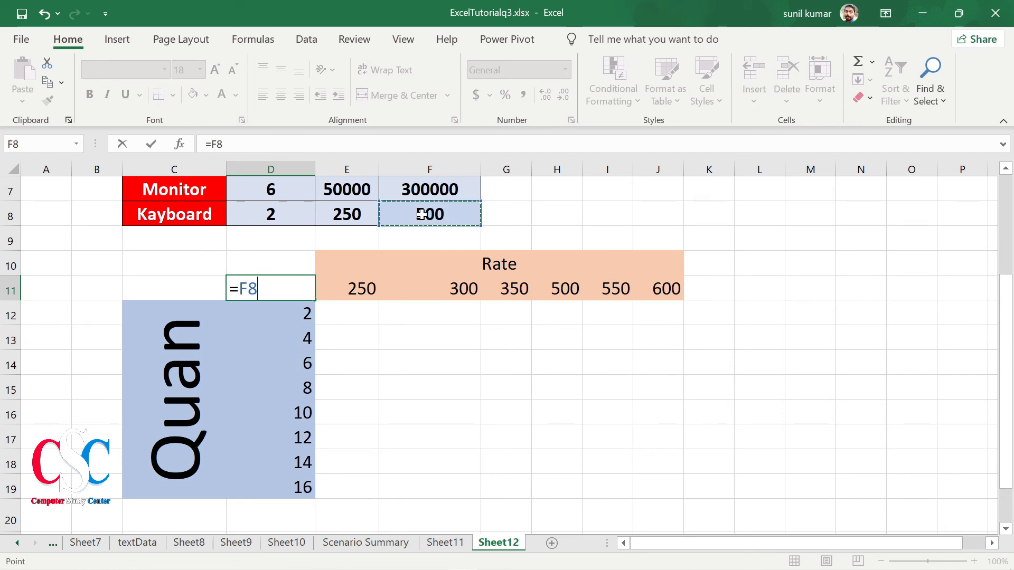
pyautogui.press('Return')
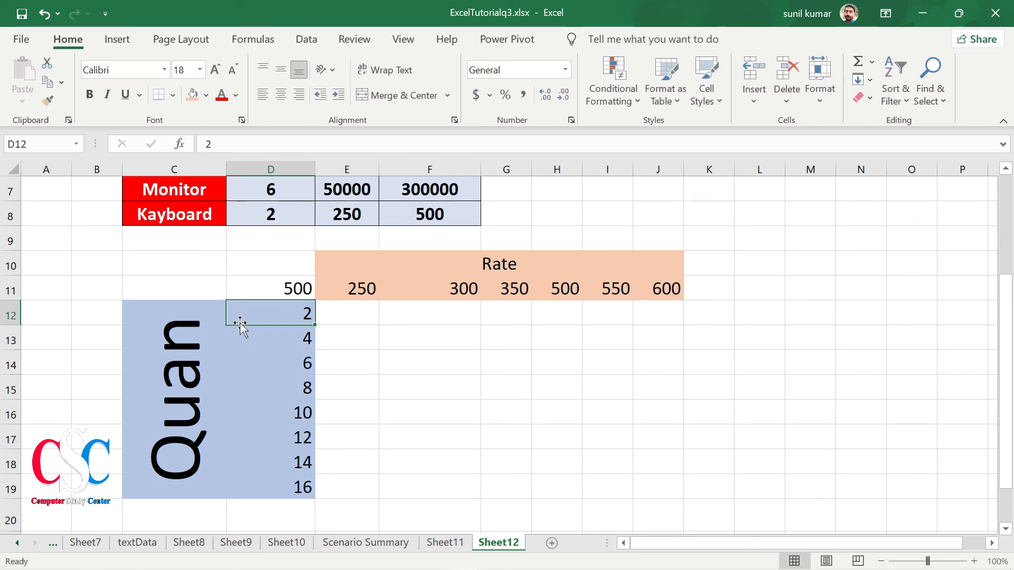
# Create a two-variable What-If data table over D11:J19 with row input cell E8 and column input cell D8.
pyautogui.click(267, 285)
pyautogui.moveTo(295, 285); pyautogui.dragTo(662, 486)
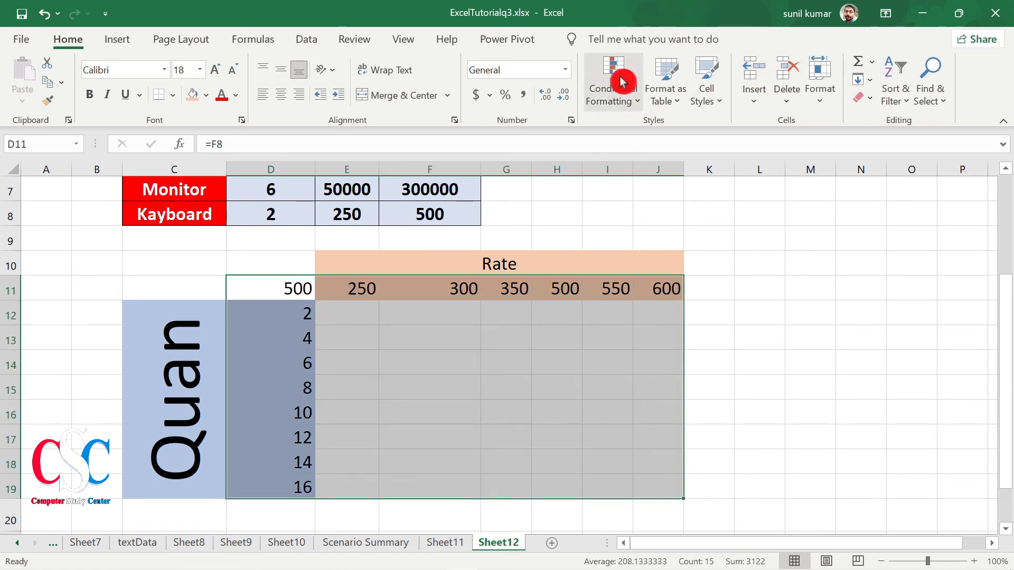
pyautogui.click(309, 39)
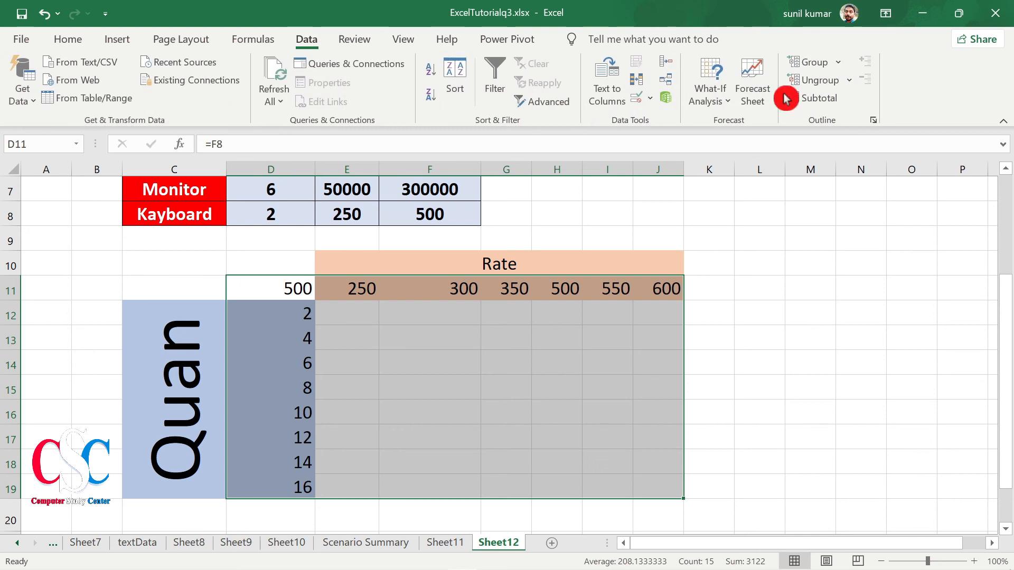
pyautogui.click(716, 102)
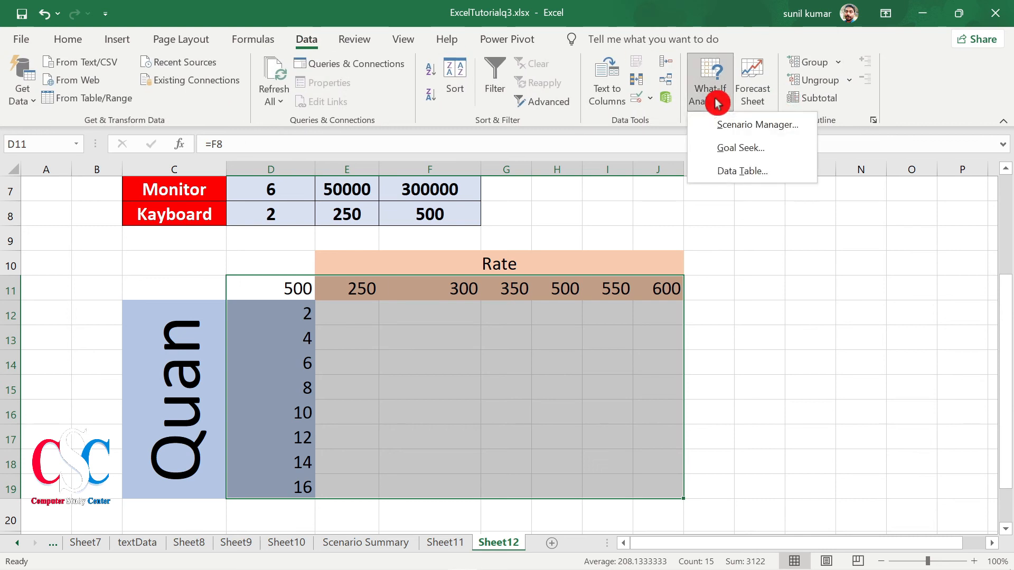
pyautogui.click(776, 169)
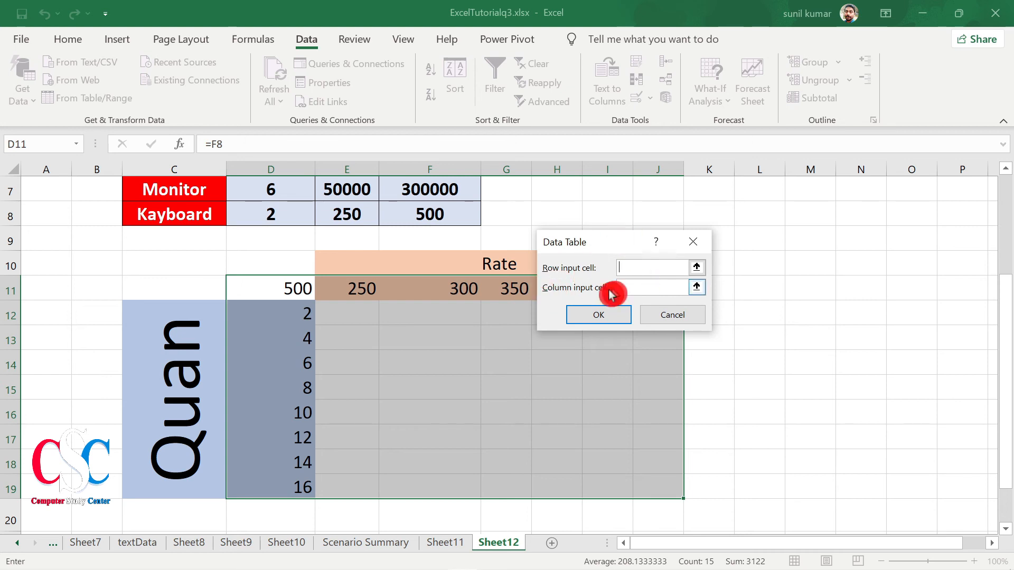
pyautogui.moveTo(613, 242); pyautogui.dragTo(604, 182)
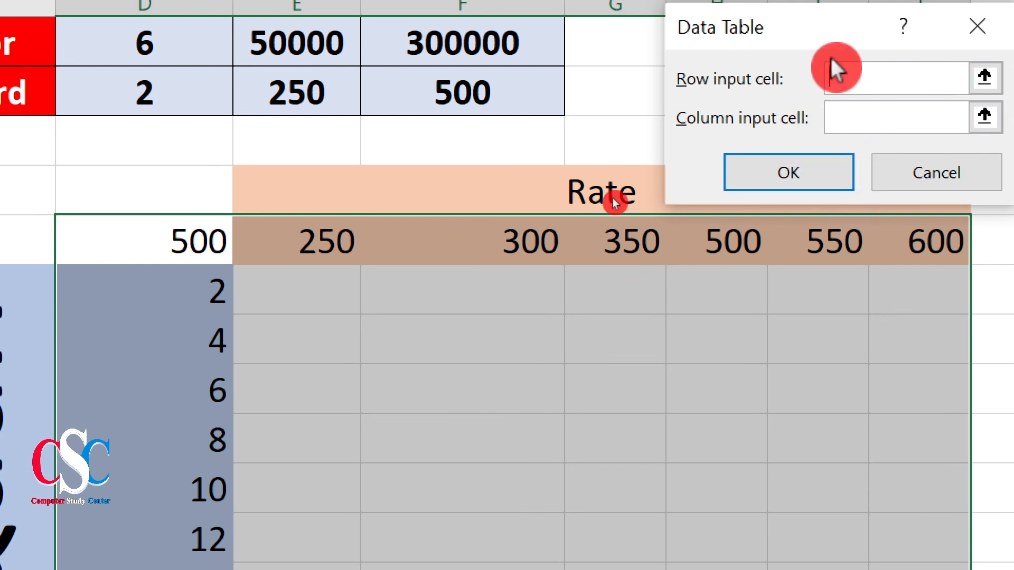
pyautogui.click(897, 80)
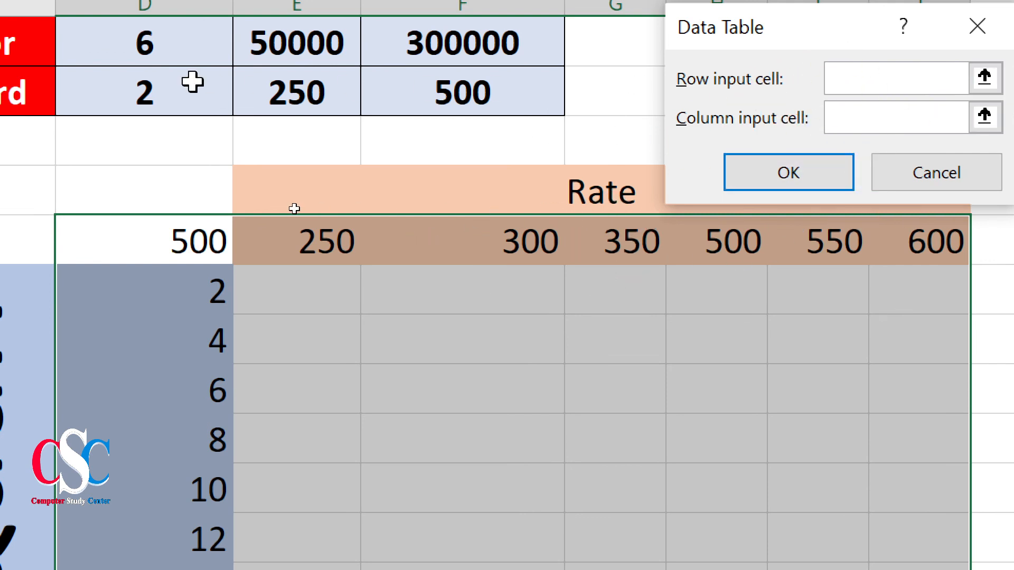
pyautogui.click(268, 93)
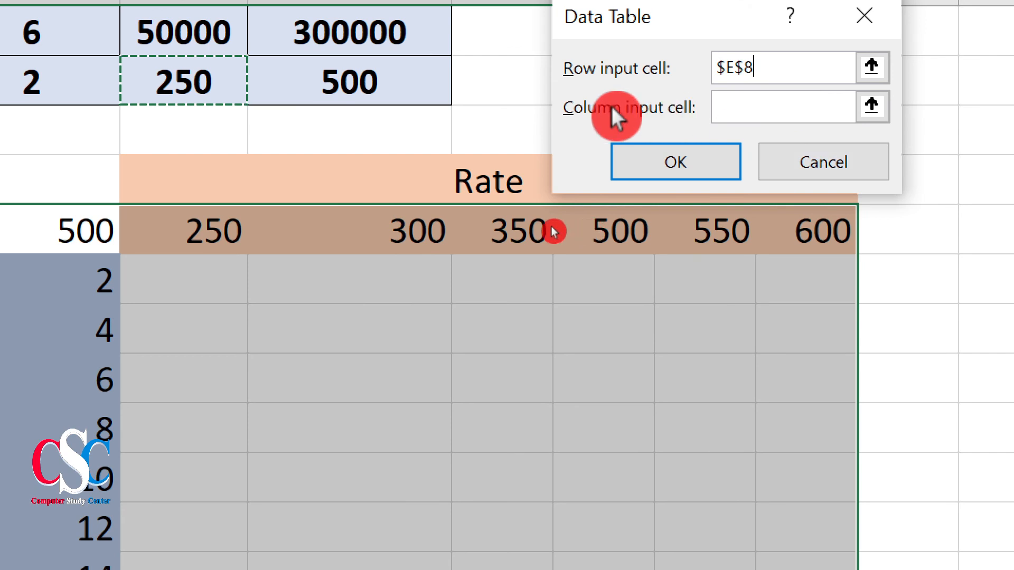
pyautogui.click(750, 107)
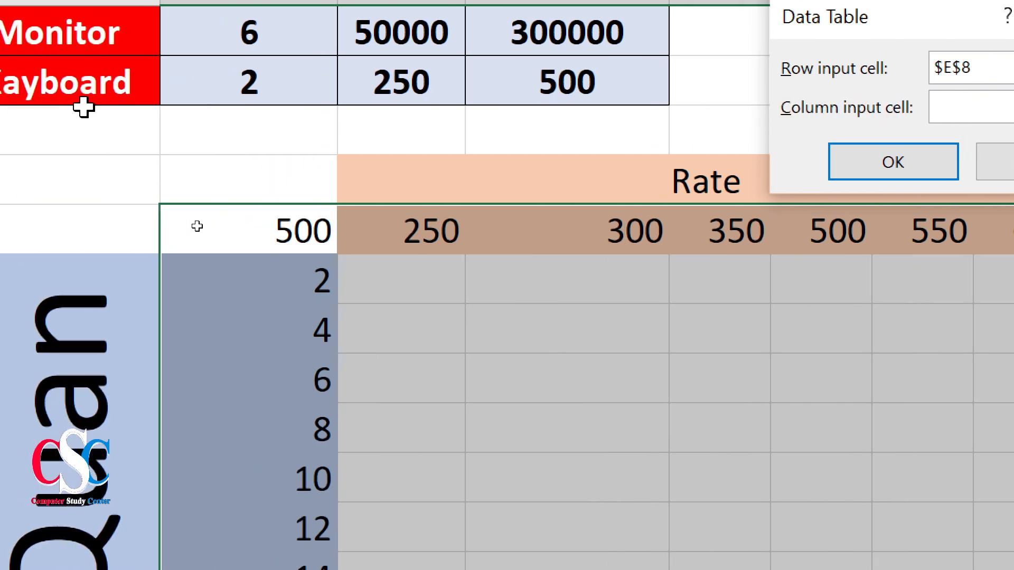
pyautogui.click(250, 82)
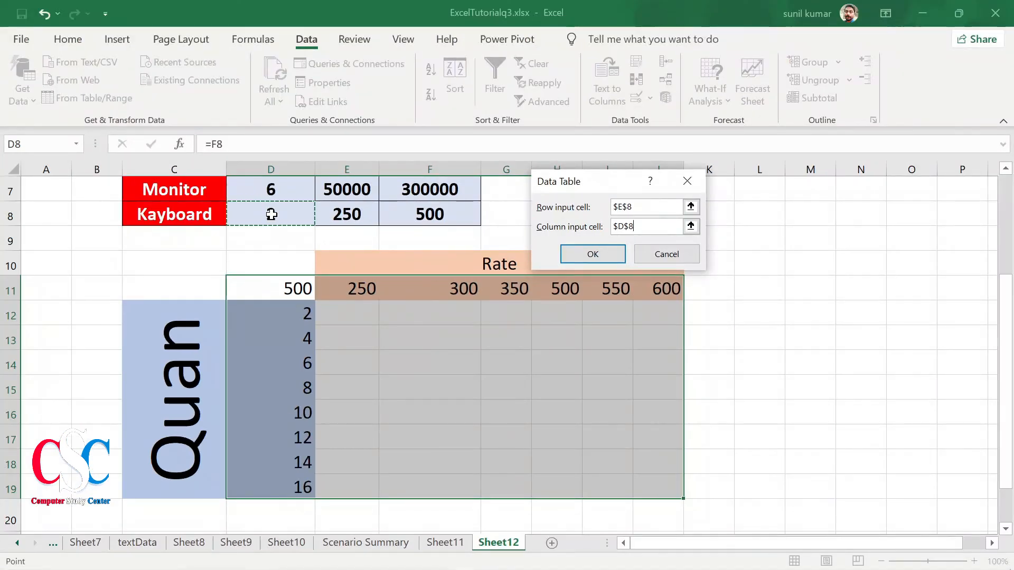
pyautogui.click(889, 148)
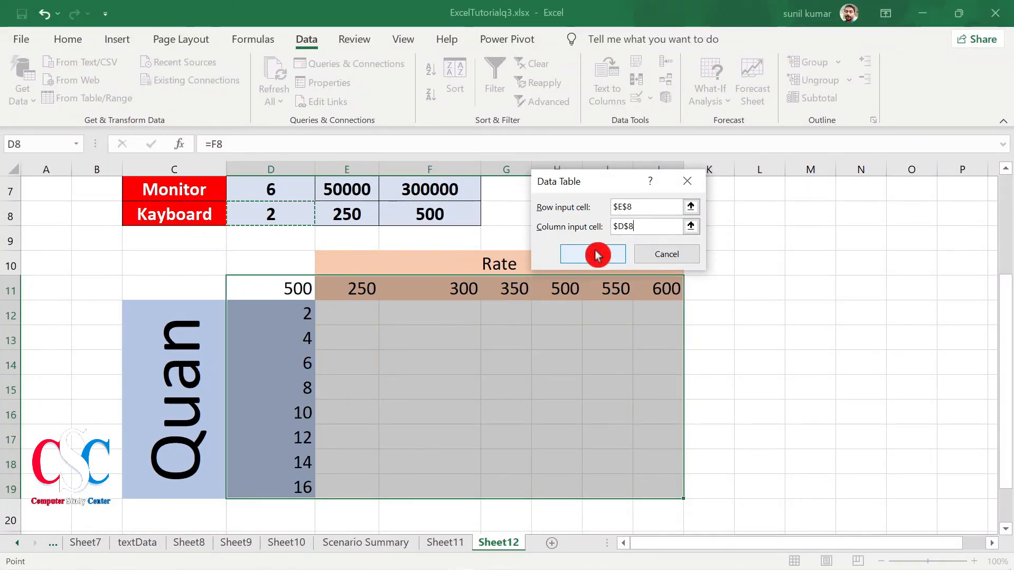
pyautogui.click(589, 246)
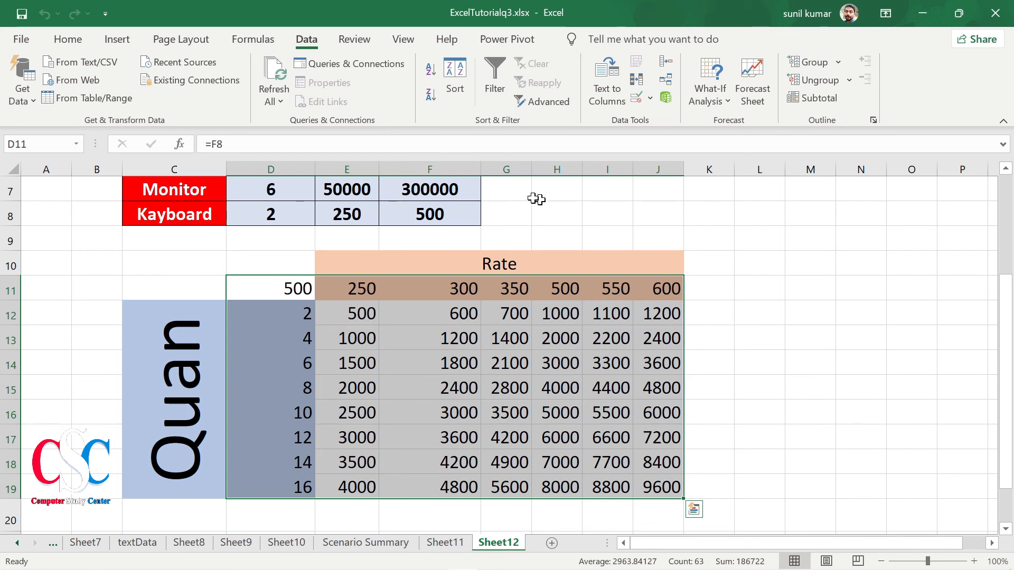
# Fill the data table results E12:J19 with light green.
pyautogui.click(815, 323)
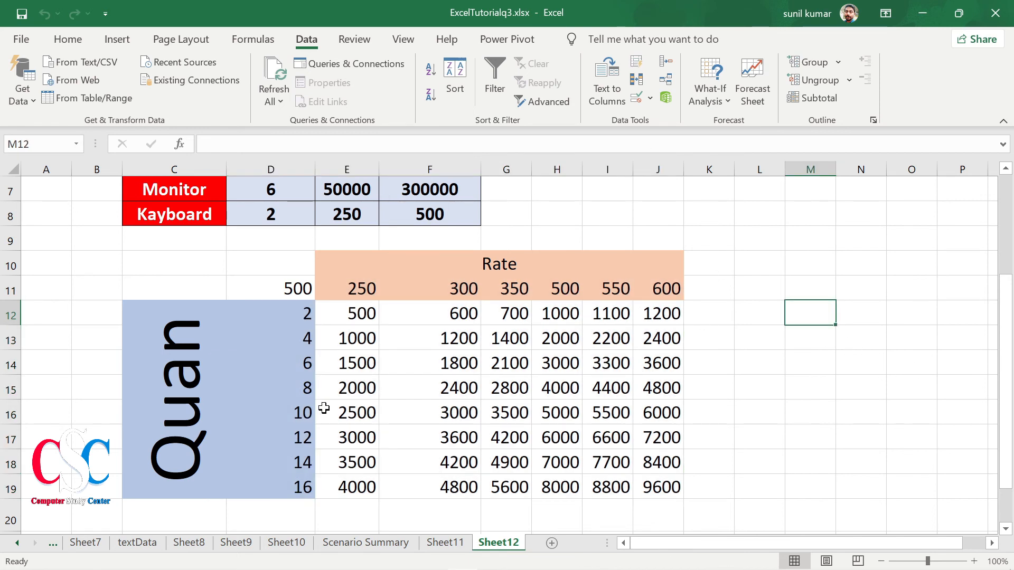
pyautogui.moveTo(331, 315); pyautogui.dragTo(640, 490)
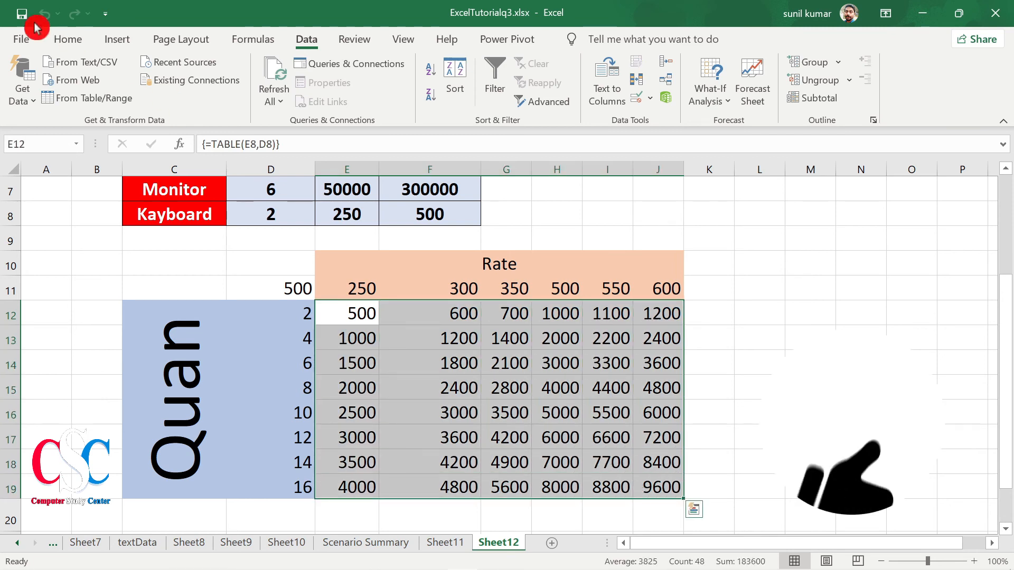
pyautogui.click(67, 39)
pyautogui.click(205, 95)
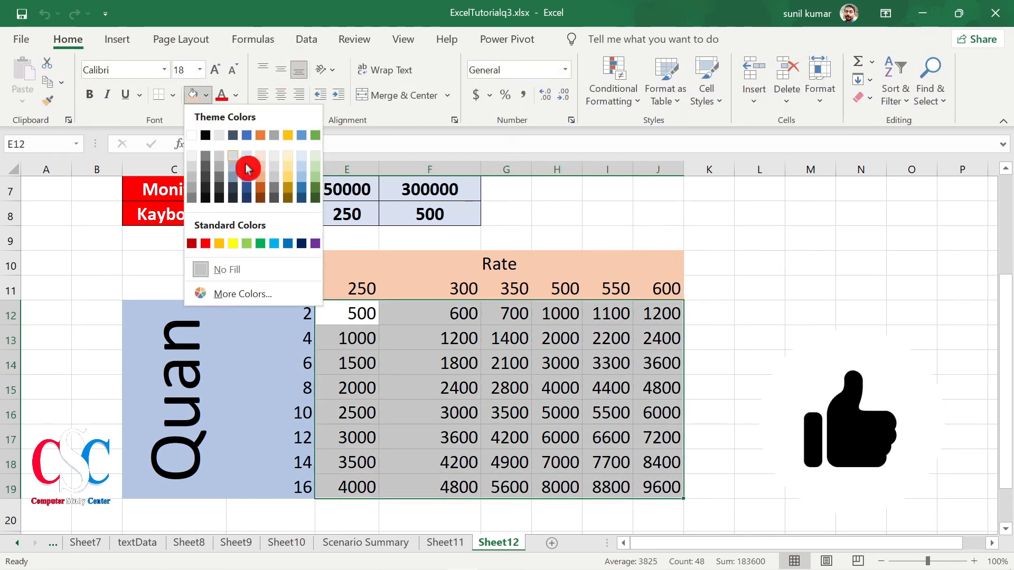
pyautogui.click(316, 162)
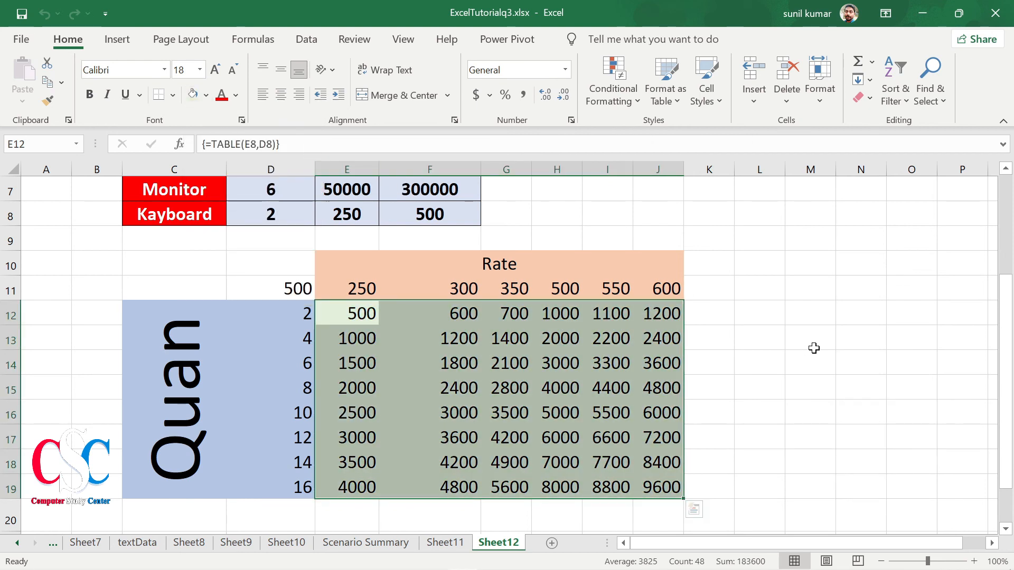
pyautogui.click(814, 348)
# Examine the results in E12 and F12 against their quantity and rate headings.
pyautogui.scroll(1, 369, 340)
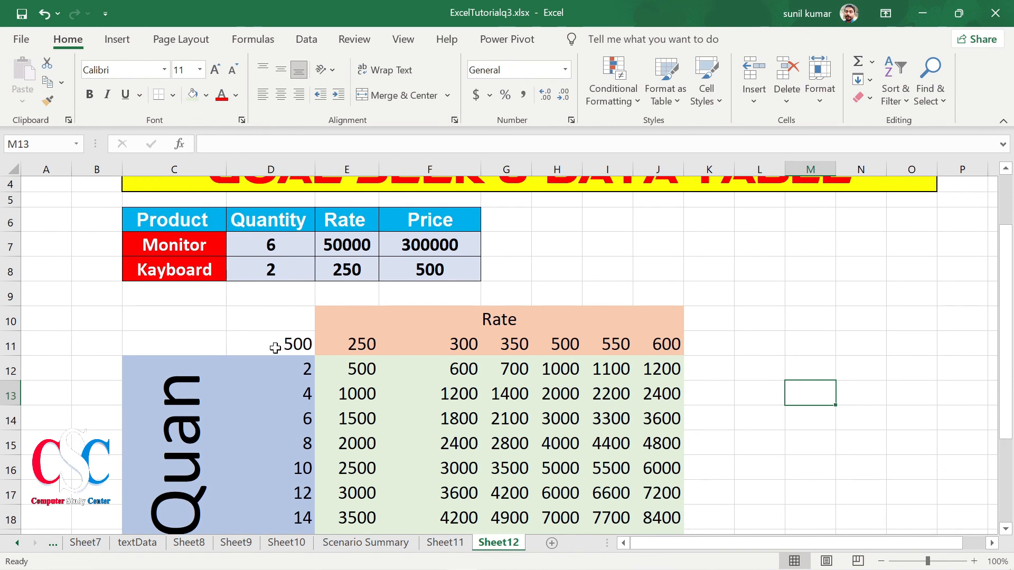
pyautogui.click(283, 369)
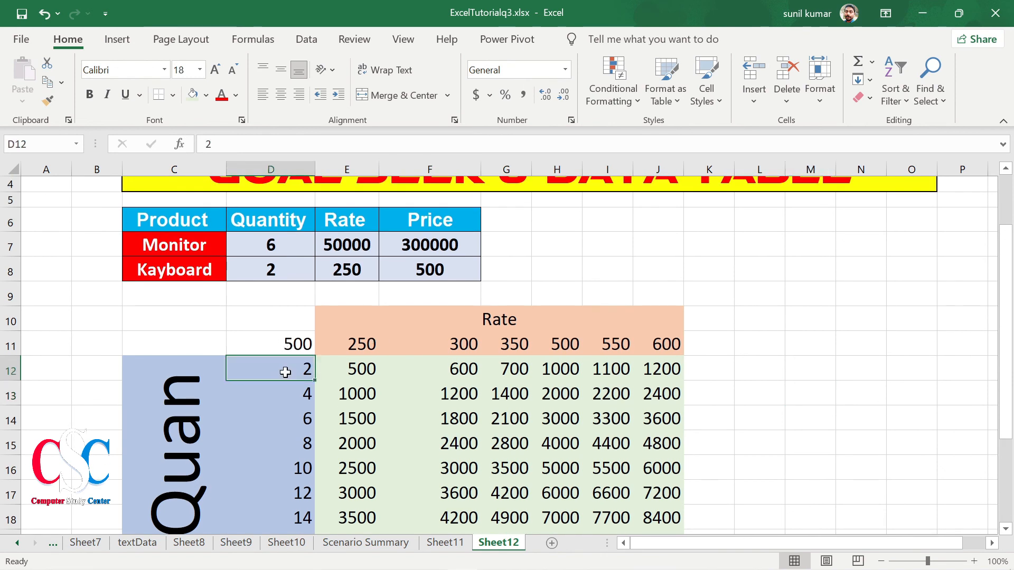
pyautogui.click(366, 344)
pyautogui.click(365, 365)
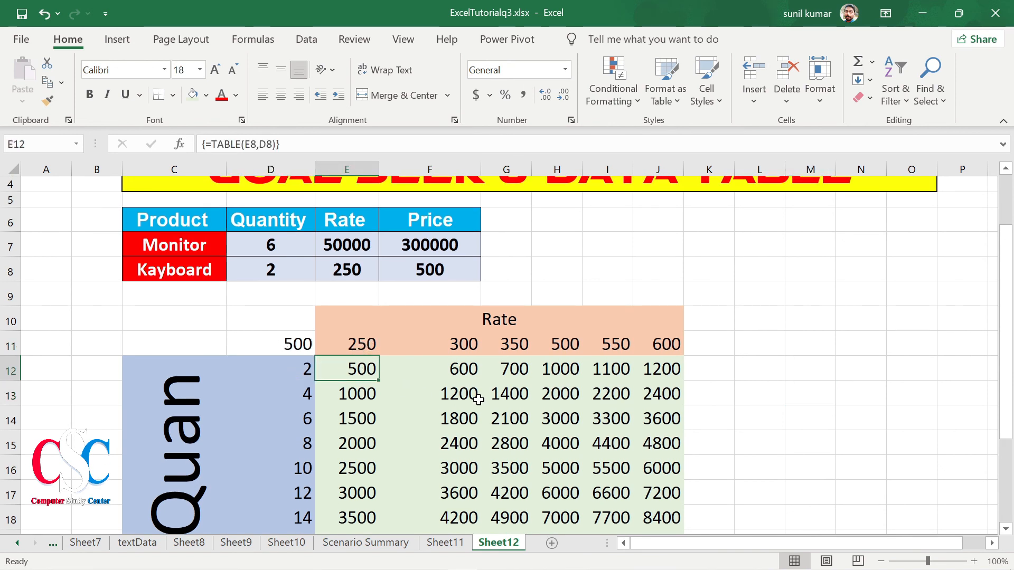
pyautogui.click(471, 343)
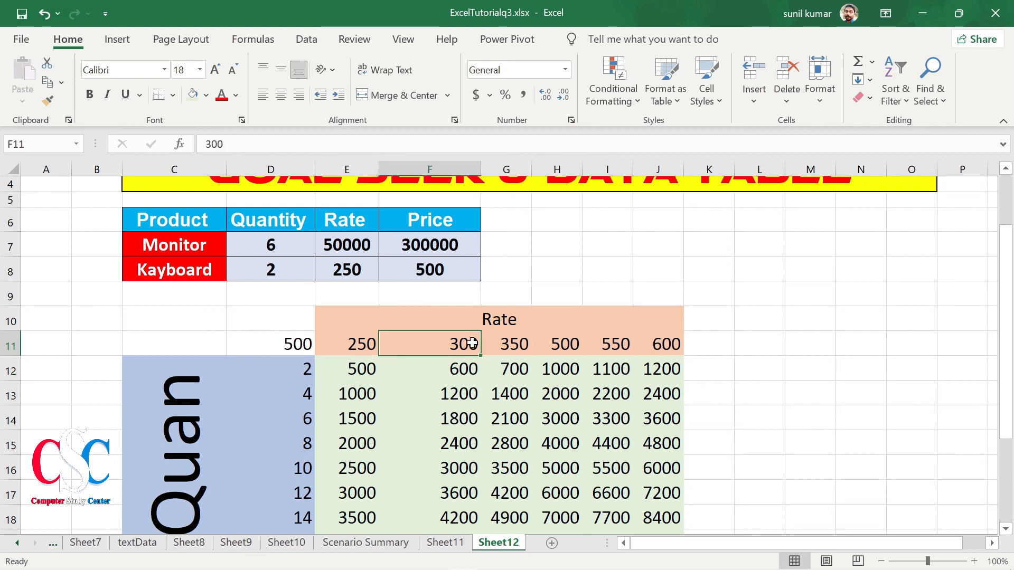
pyautogui.click(467, 368)
# Center the contents of D11:J19 horizontally and widen columns G to J.
pyautogui.click(293, 344)
pyautogui.moveTo(307, 363); pyautogui.dragTo(644, 502)
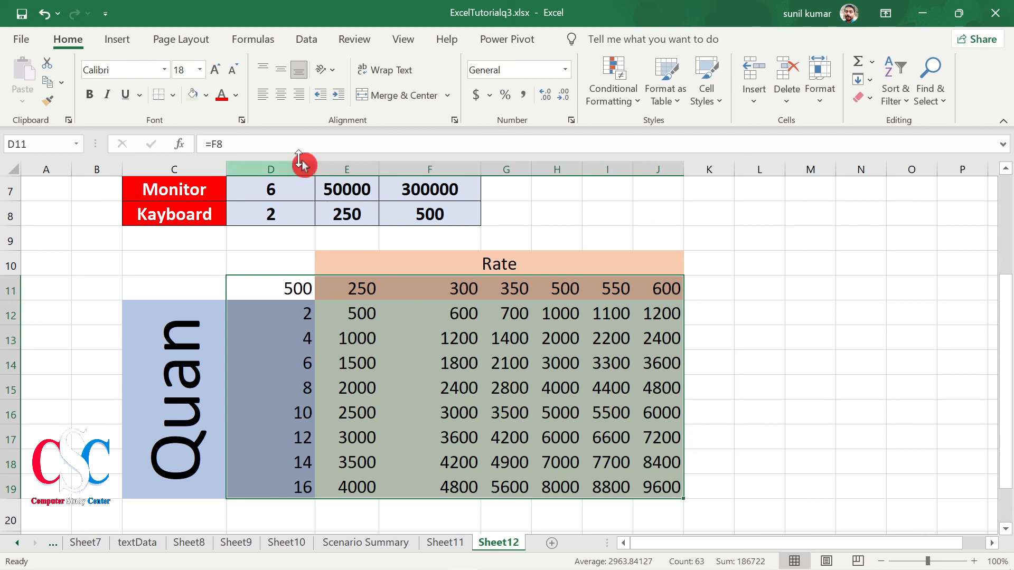
pyautogui.click(281, 94)
pyautogui.click(786, 348)
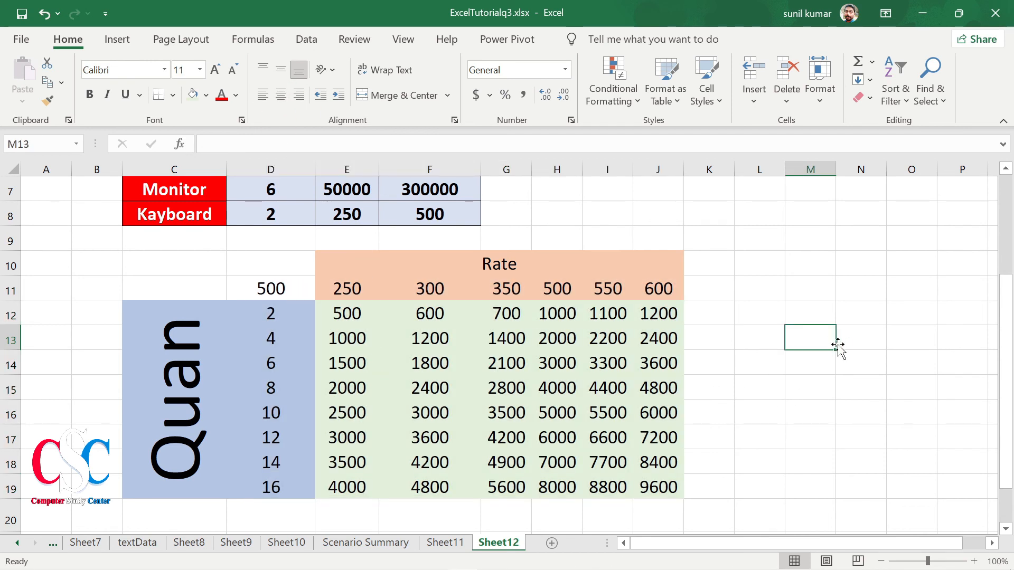
pyautogui.moveTo(536, 165); pyautogui.dragTo(787, 169)
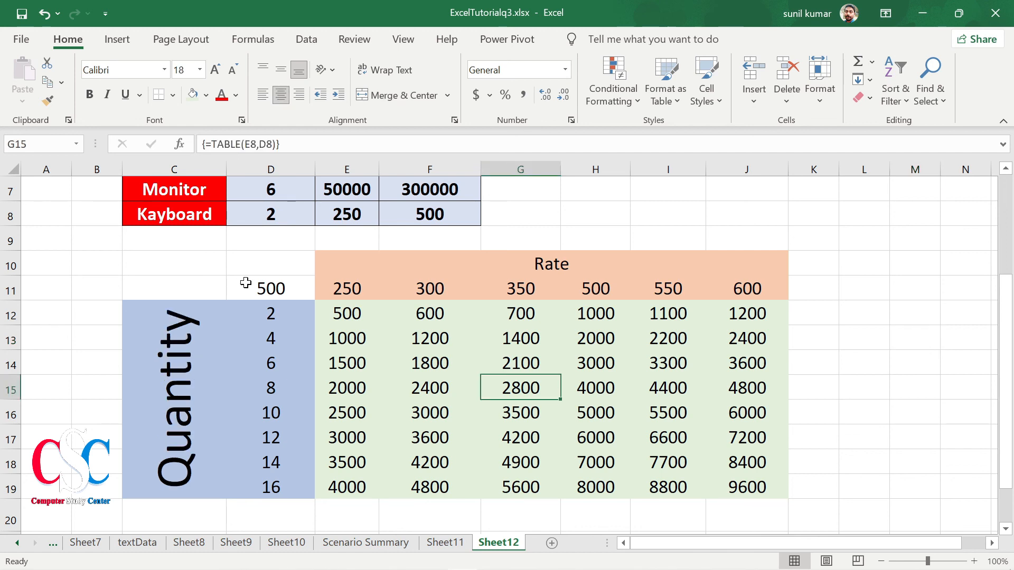
# Review the finished data table's quantity column, rate row and computed prices alongside the product table above.
pyautogui.moveTo(245, 281); pyautogui.dragTo(784, 478)
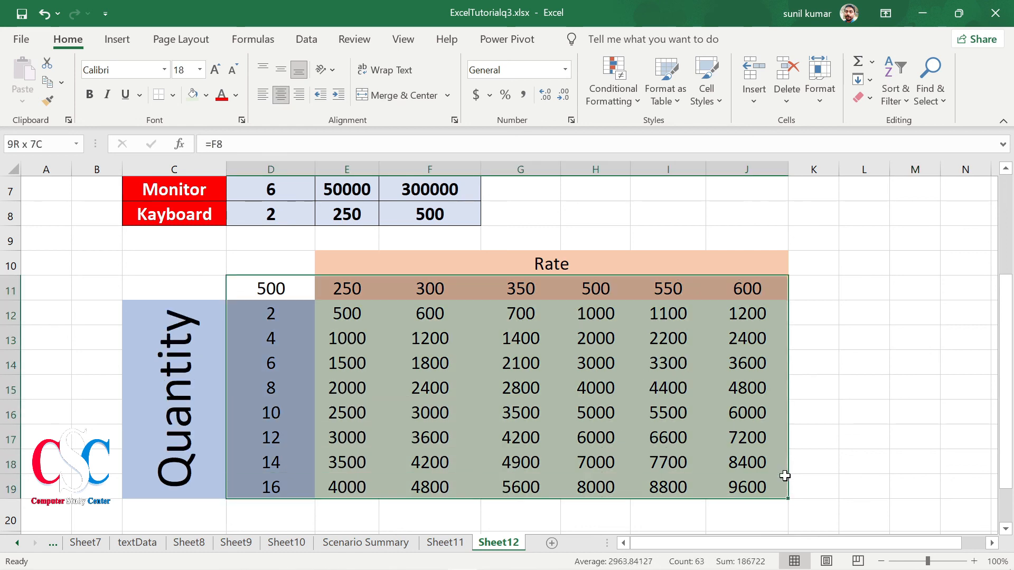
pyautogui.click(628, 439)
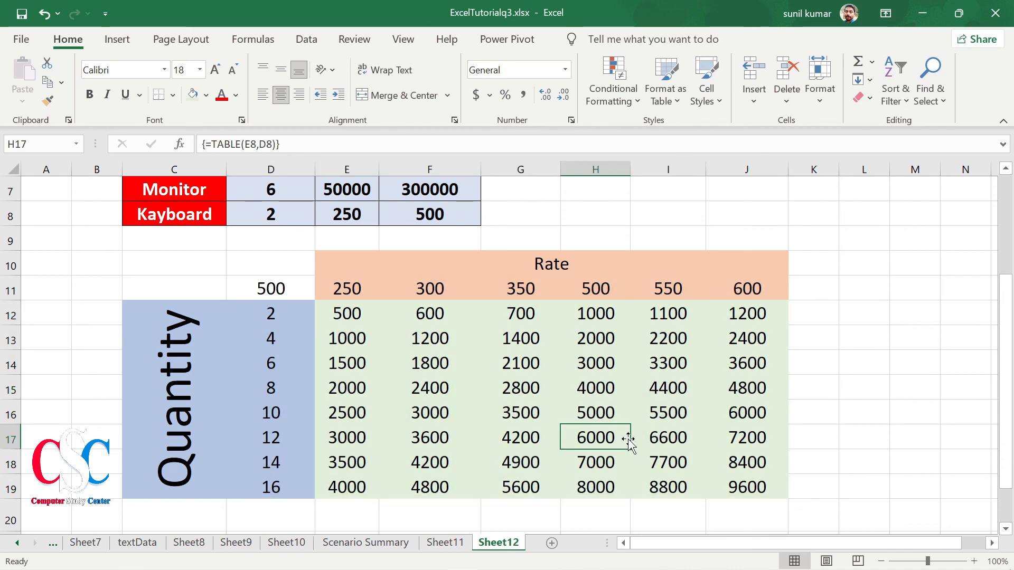
pyautogui.moveTo(293, 323); pyautogui.dragTo(289, 480)
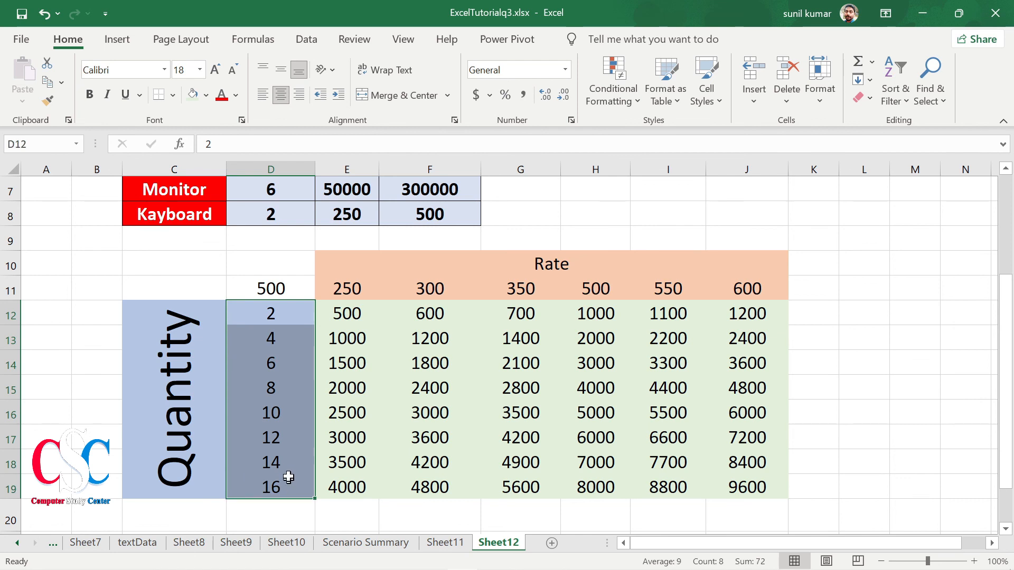
pyautogui.moveTo(346, 287); pyautogui.dragTo(832, 288)
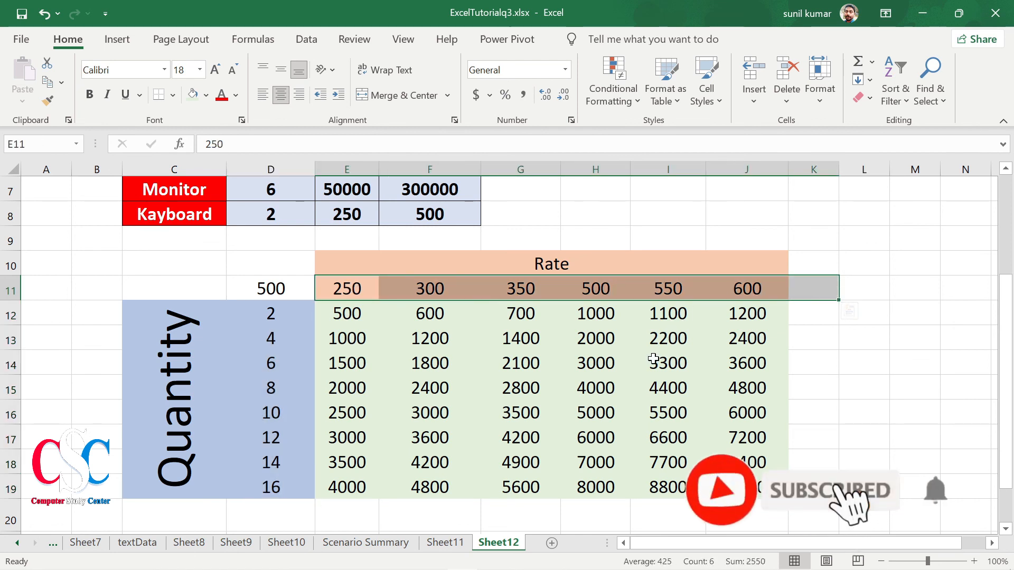
pyautogui.scroll(2, 654, 359)
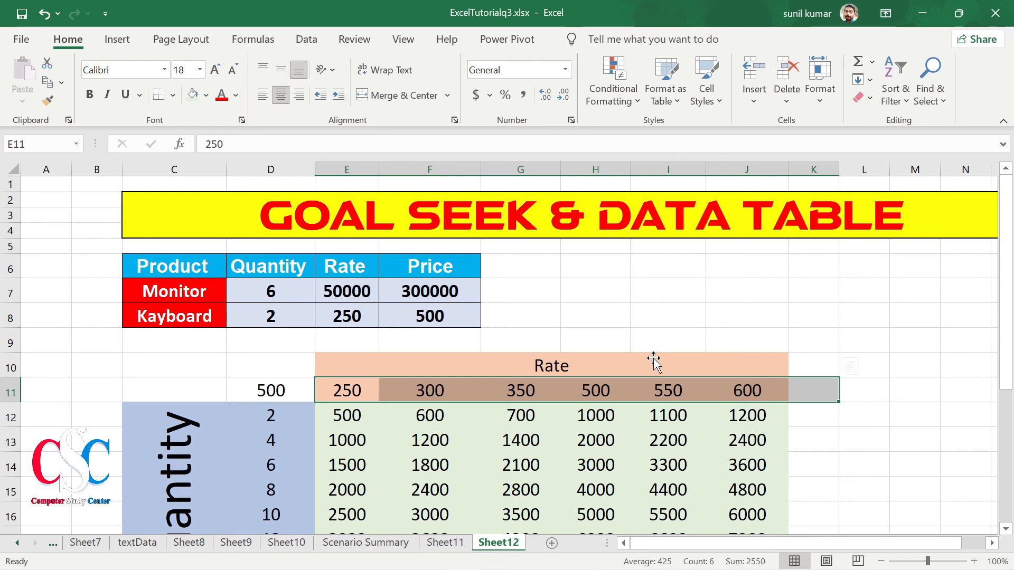
pyautogui.scroll(-1, 653, 358)
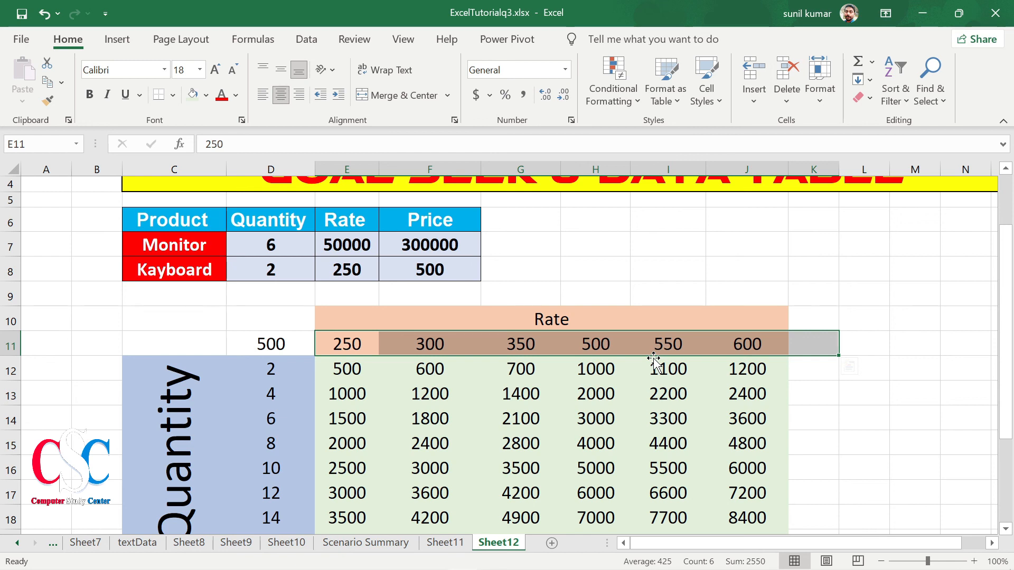
pyautogui.scroll(1, 654, 360)
pyautogui.moveTo(179, 266); pyautogui.dragTo(304, 328)
pyautogui.moveTo(272, 372); pyautogui.dragTo(710, 523)
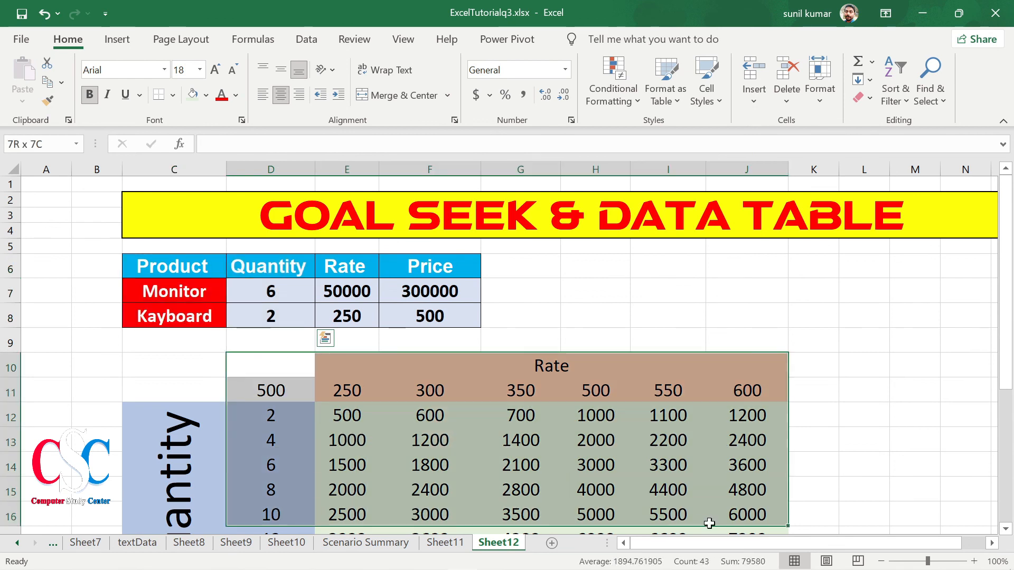
pyautogui.click(738, 458)
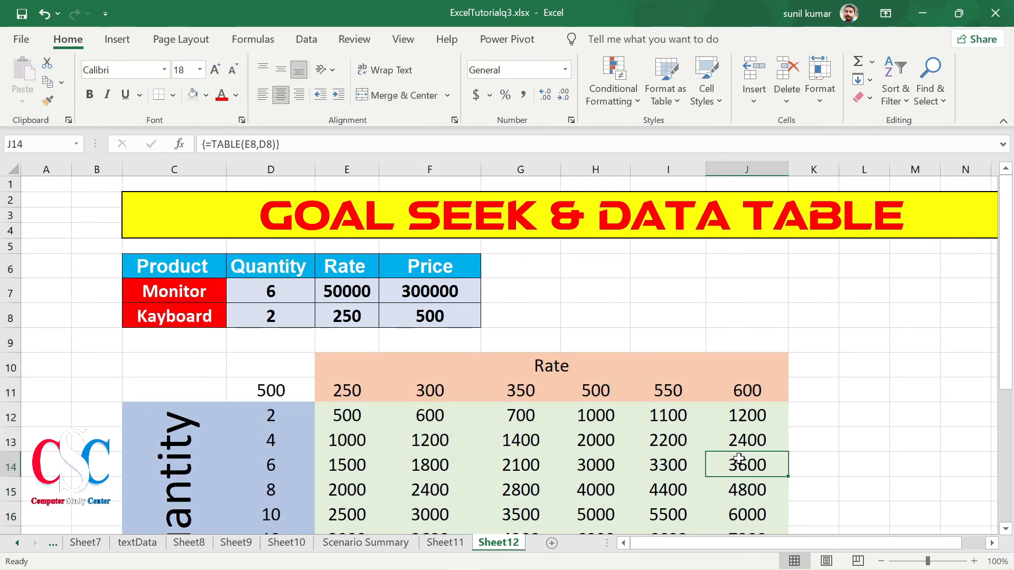